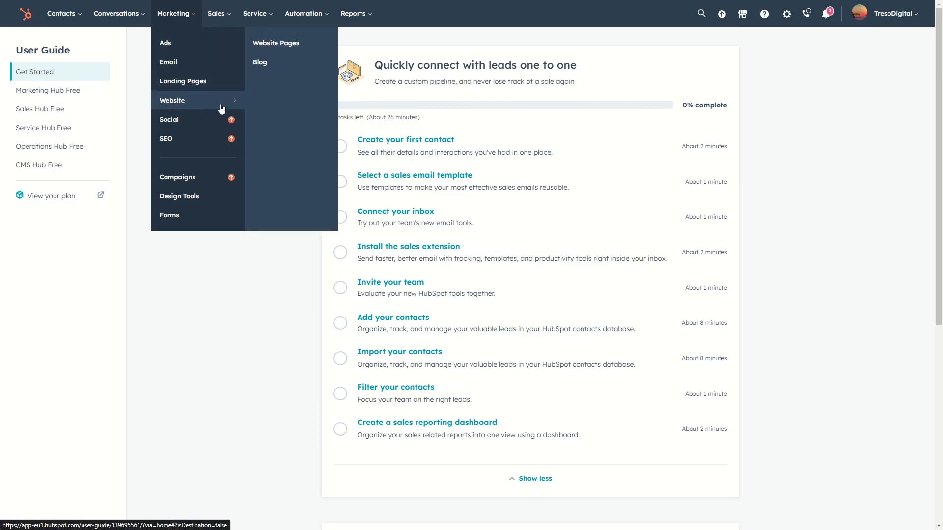
Create a new landing page named Landinpage1.
{"action": "left_click", "coordinate": [216, 87]}
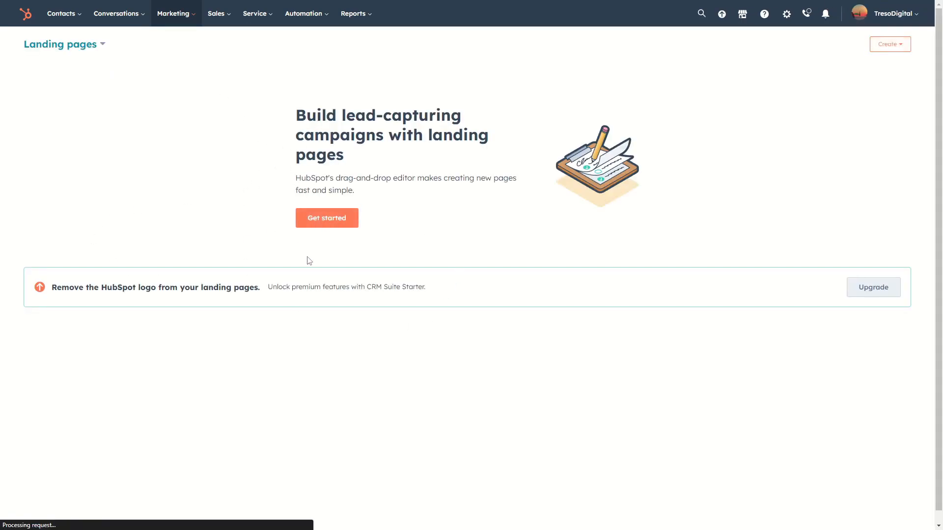
{"action": "left_click", "coordinate": [328, 224]}
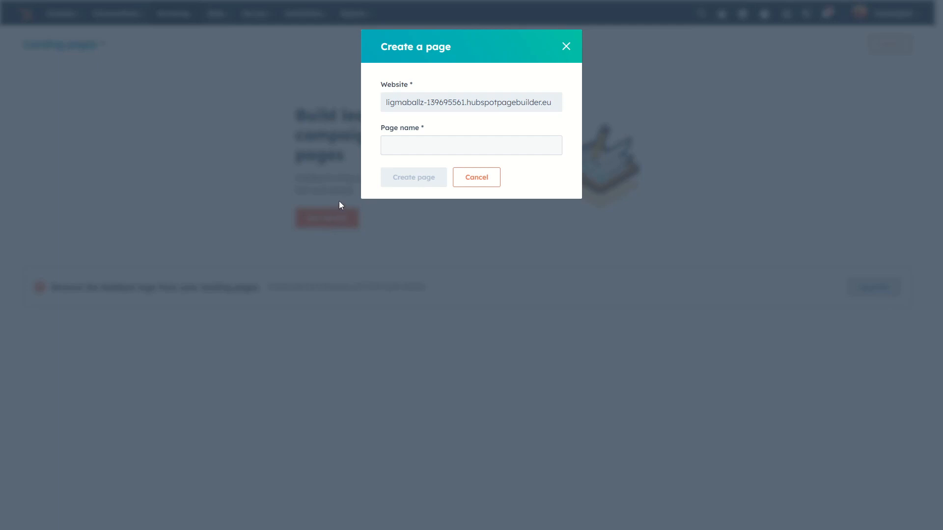
{"action": "left_click", "coordinate": [415, 105]}
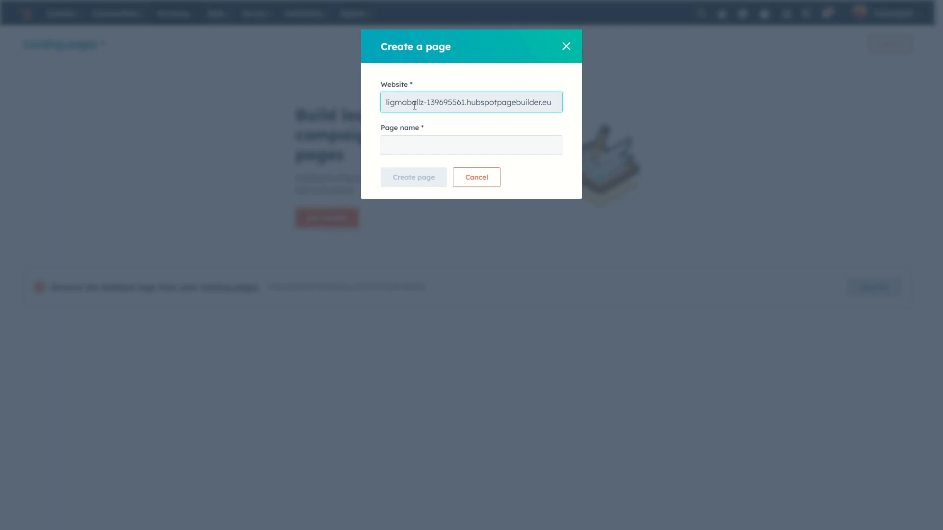
{"action": "triple_click", "coordinate": [465, 104]}
{"action": "left_click", "coordinate": [434, 155]}
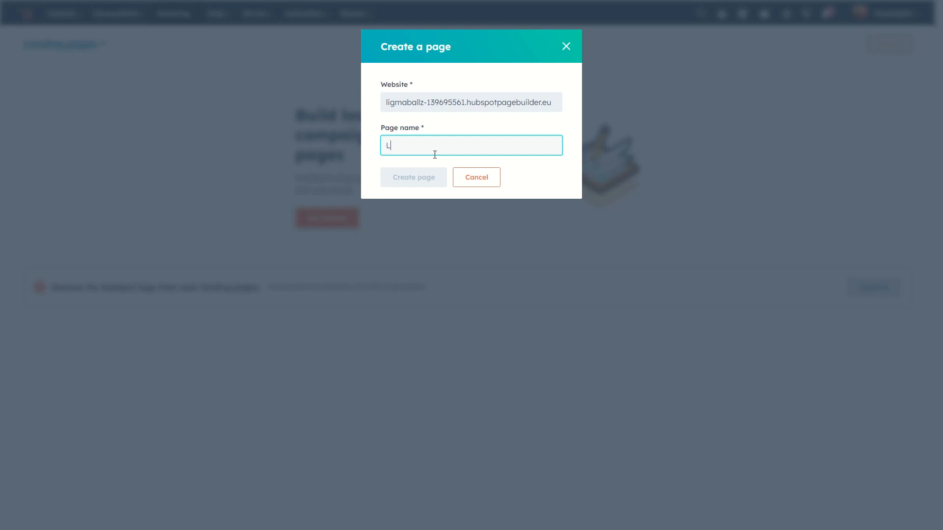
{"action": "type", "text": "Landin"}
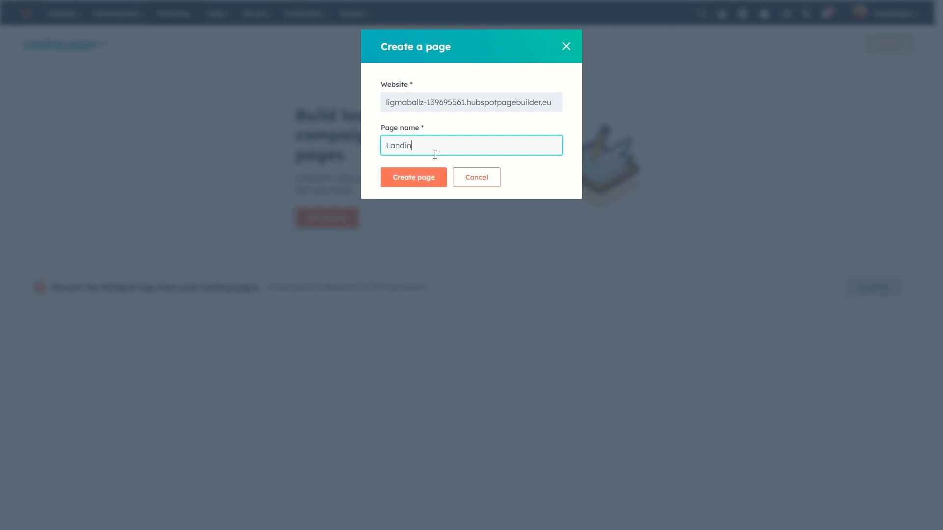
{"action": "type", "text": "page1"}
{"action": "left_click", "coordinate": [415, 178]}
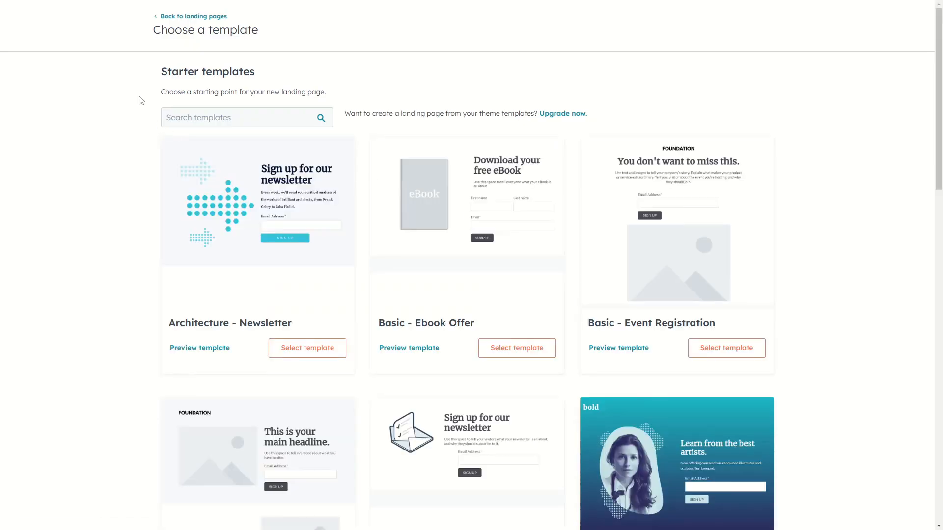
Select the Basic - Subscription template for the landing page and dismiss the editor onboarding.
{"action": "middle_click", "coordinate": [840, 137]}
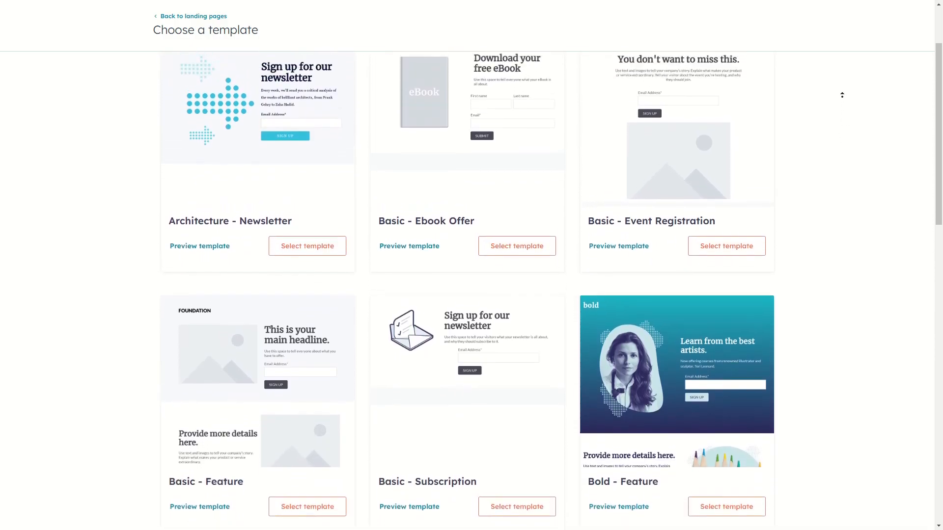
{"action": "middle_click", "coordinate": [846, 136]}
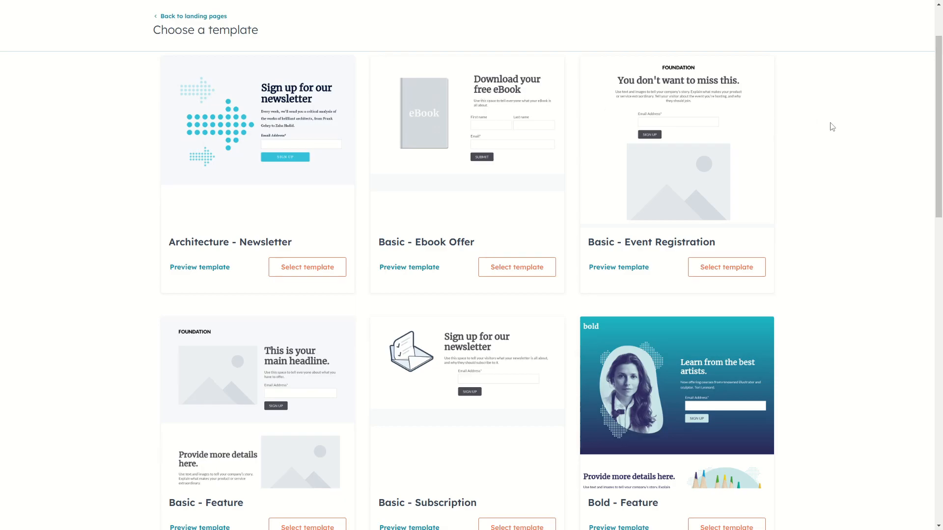
{"action": "middle_click", "coordinate": [854, 158]}
{"action": "middle_click", "coordinate": [836, 177]}
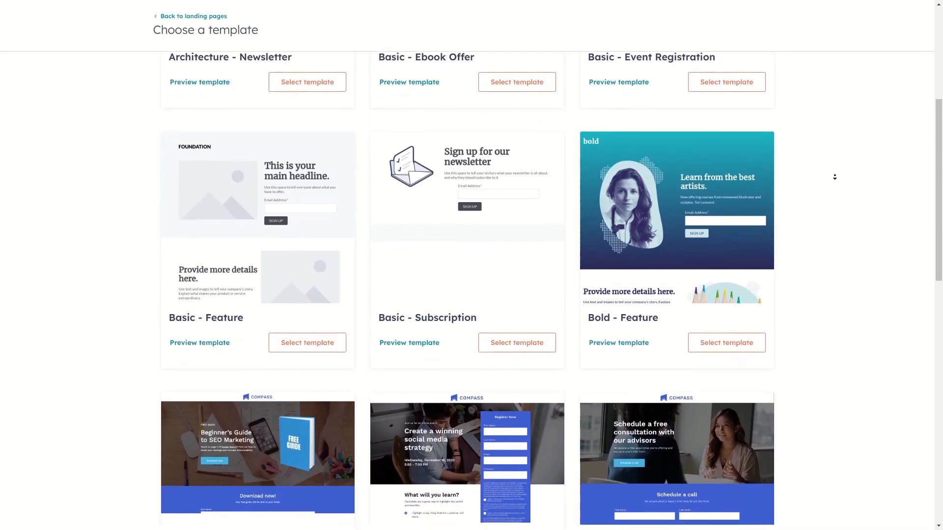
{"action": "middle_click", "coordinate": [835, 177]}
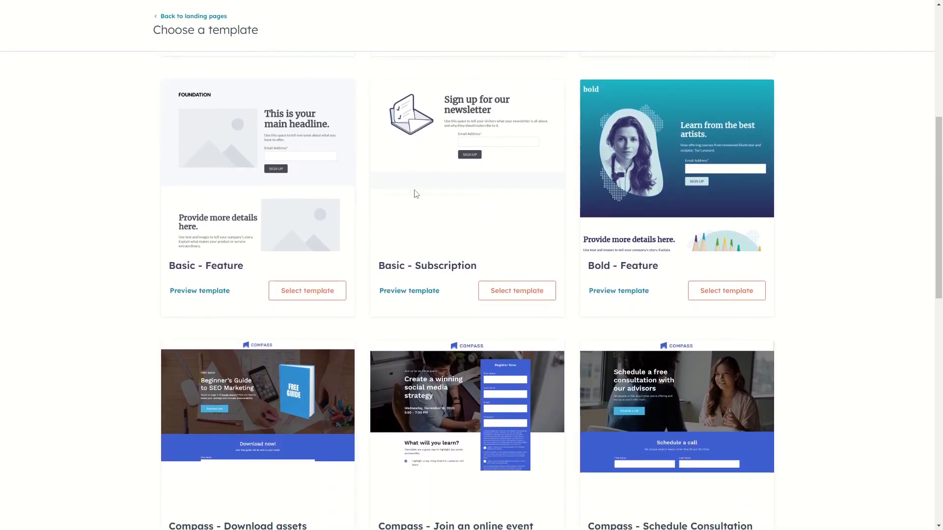
{"action": "left_click", "coordinate": [525, 298]}
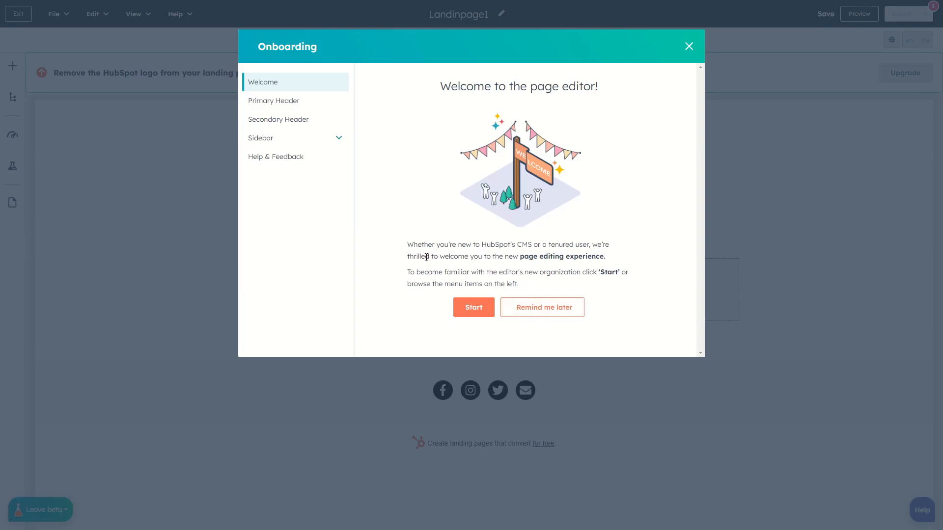
{"action": "left_click", "coordinate": [689, 47]}
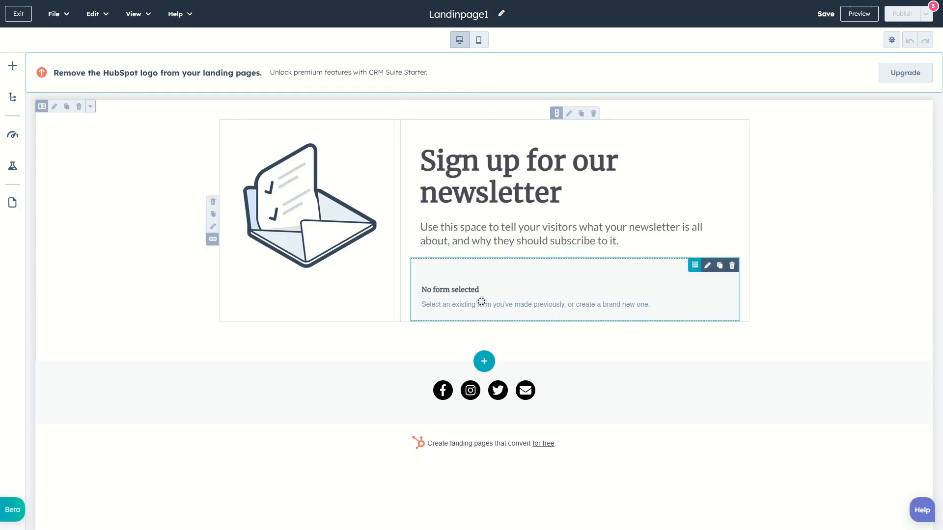
Create a new form named Form1 in the page's empty form module.
{"action": "left_click", "coordinate": [543, 289]}
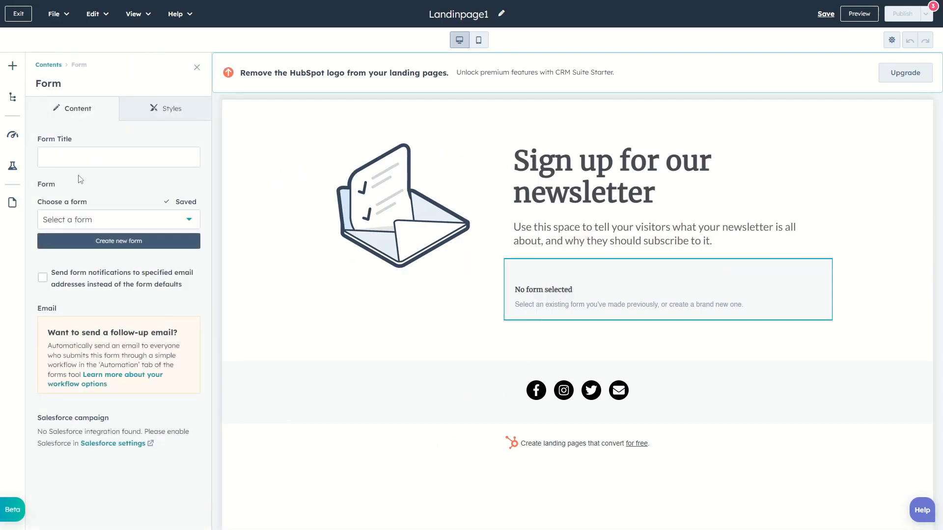
{"action": "left_click", "coordinate": [97, 225]}
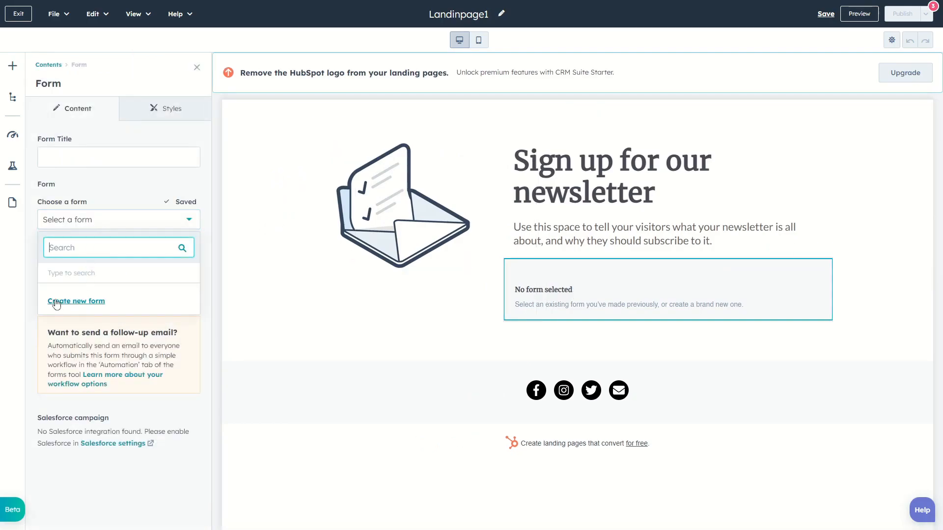
{"action": "right_click", "coordinate": [75, 303]}
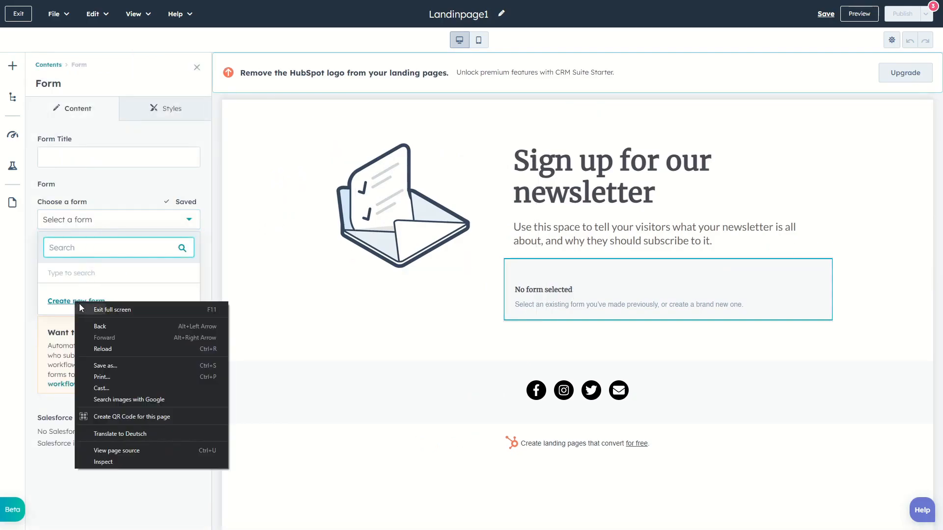
{"action": "left_click", "coordinate": [56, 302]}
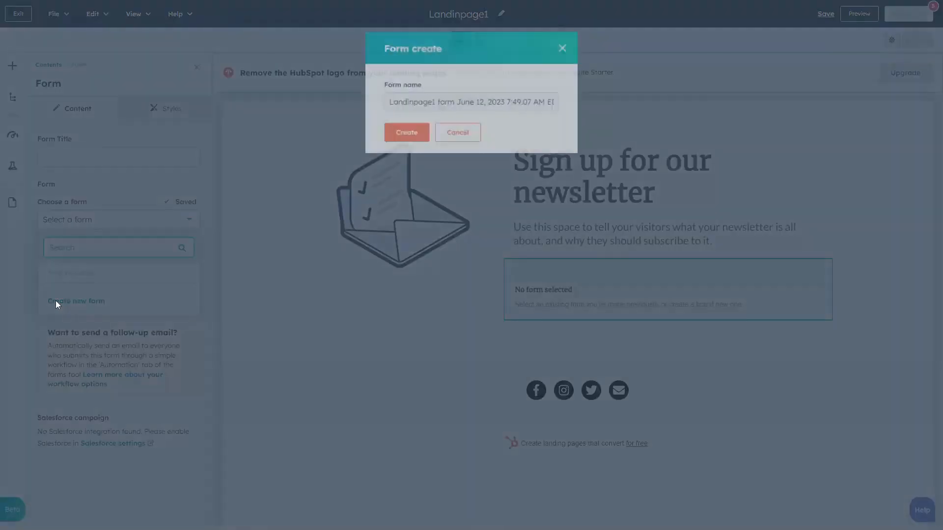
{"action": "triple_click", "coordinate": [396, 104]}
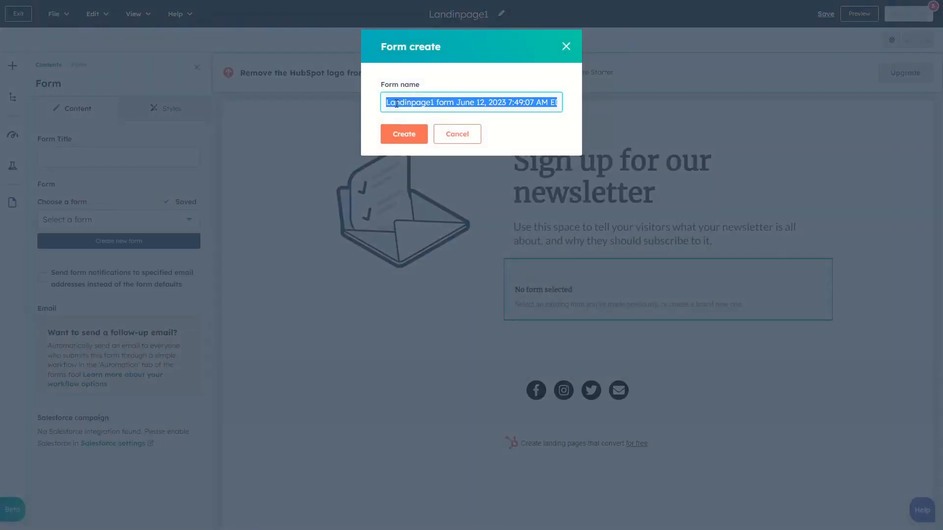
{"action": "type", "text": "Form1"}
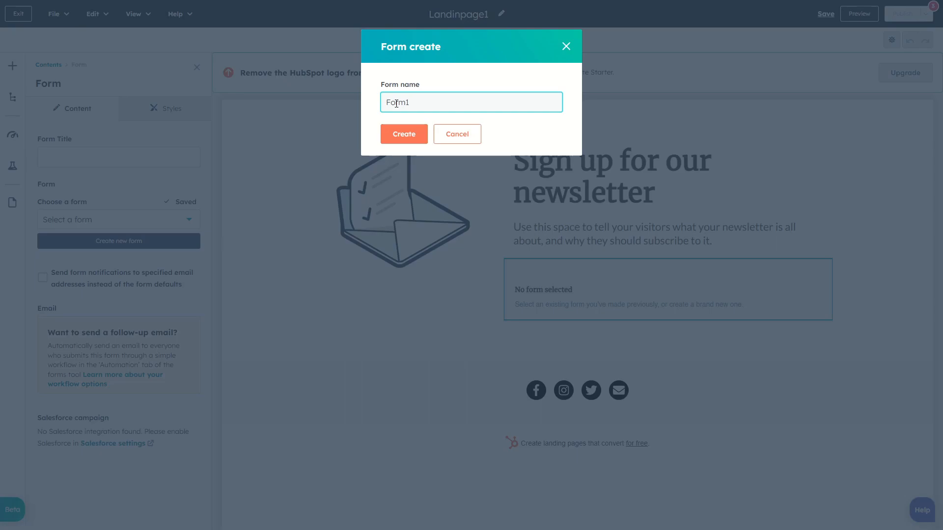
{"action": "left_click", "coordinate": [396, 139]}
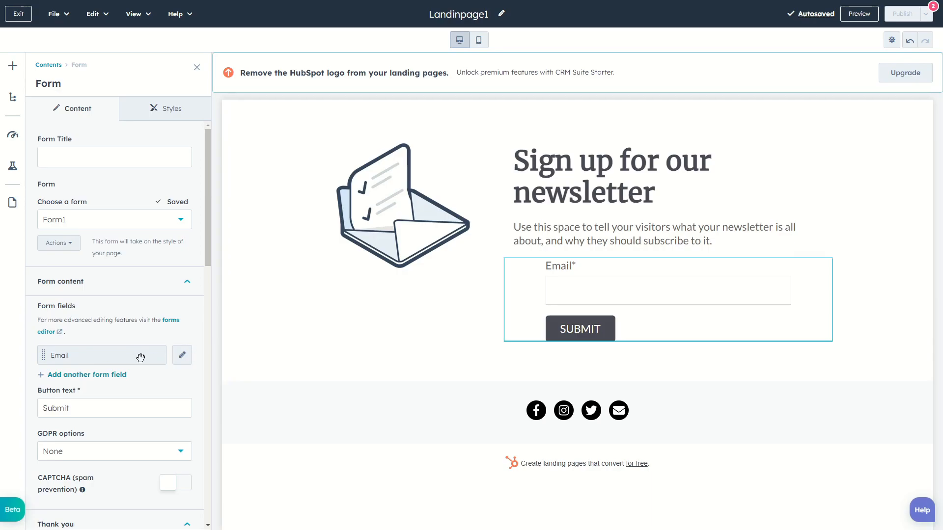
Add a First Name field to the form below Email.
{"action": "left_click", "coordinate": [58, 375]}
{"action": "left_click", "coordinate": [90, 383]}
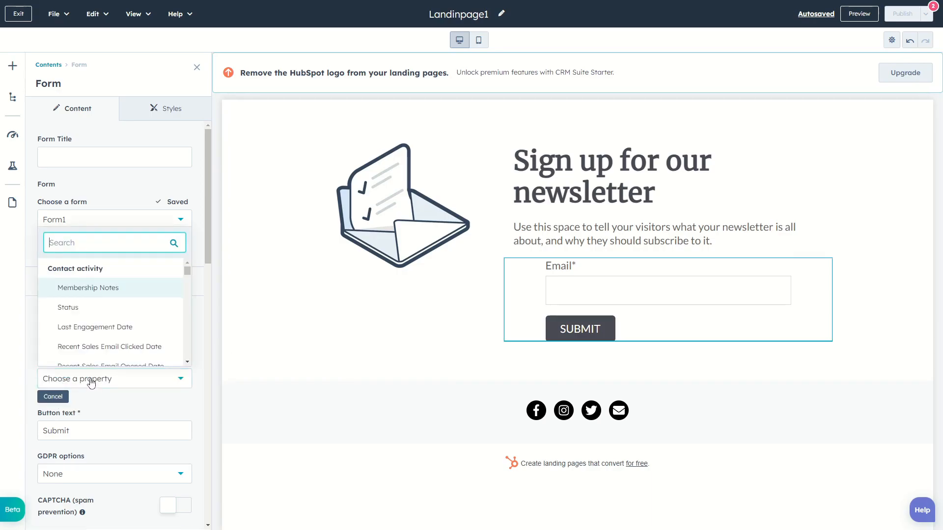
{"action": "type", "text": "na"}
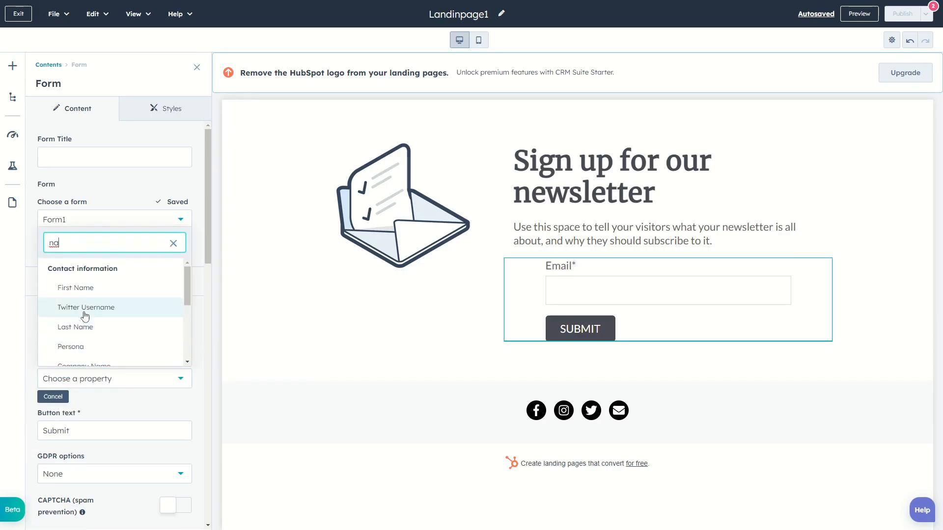
{"action": "left_click", "coordinate": [77, 288]}
Add a Last Name field to the form below First Name.
{"action": "left_click", "coordinate": [84, 396]}
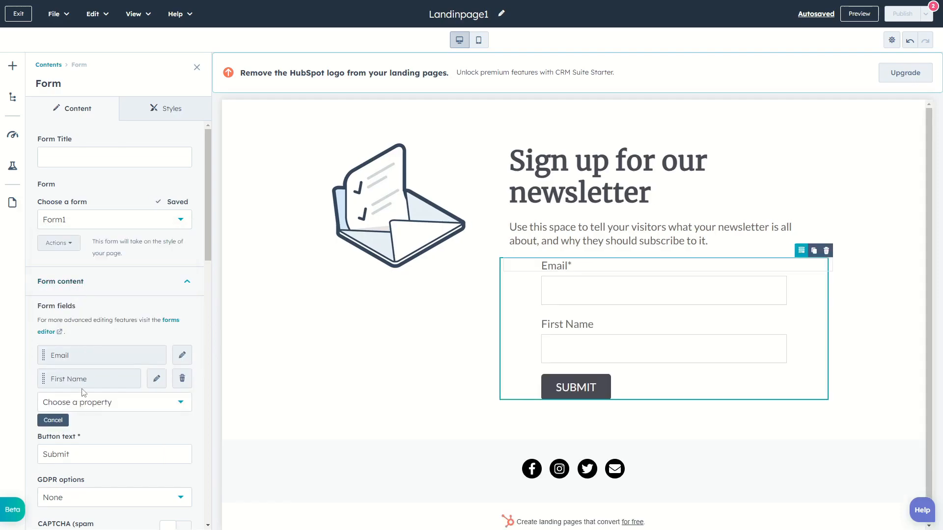
{"action": "left_click", "coordinate": [80, 402]}
{"action": "type", "text": "last"}
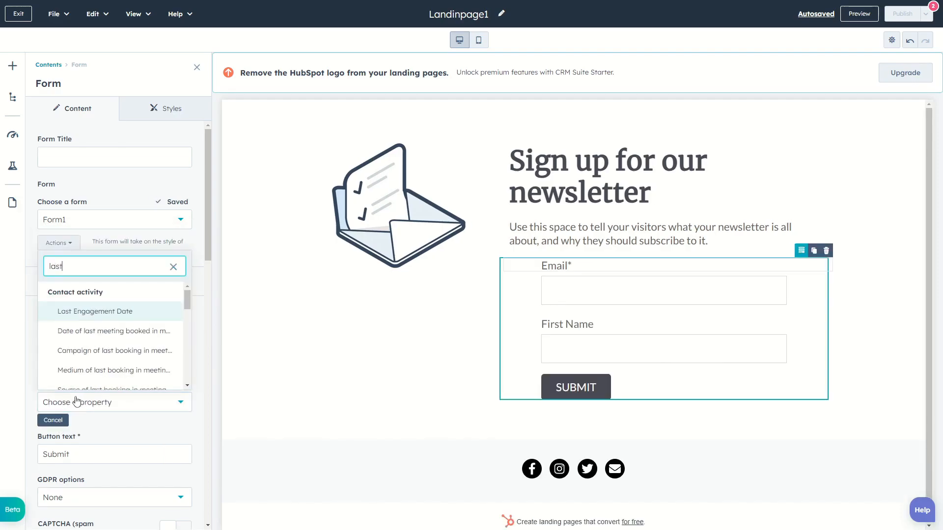
{"action": "type", "text": " n"}
{"action": "left_click", "coordinate": [85, 379]}
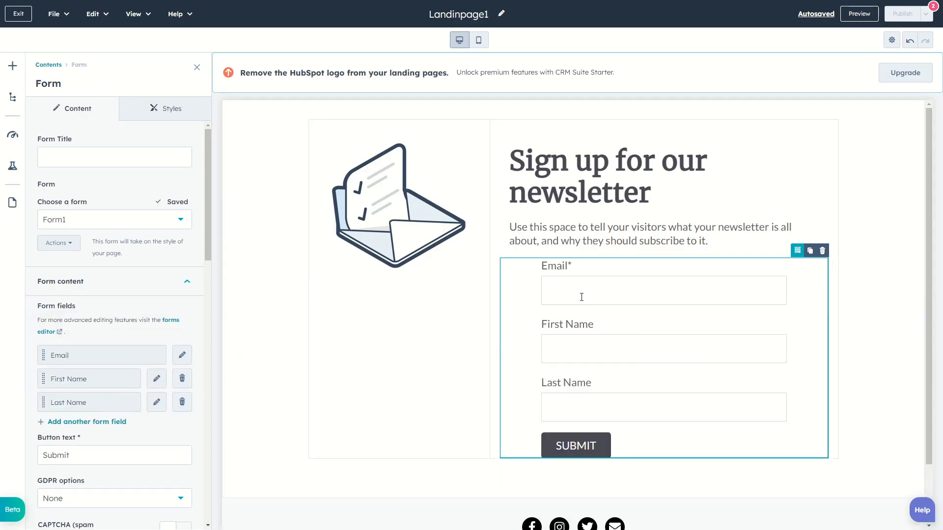
Set the form's GDPR option to the single consent checkbox for communications, with consent to process shown as text.
{"action": "scroll", "coordinate": [99, 339], "scroll_direction": "down", "scroll_amount": 3}
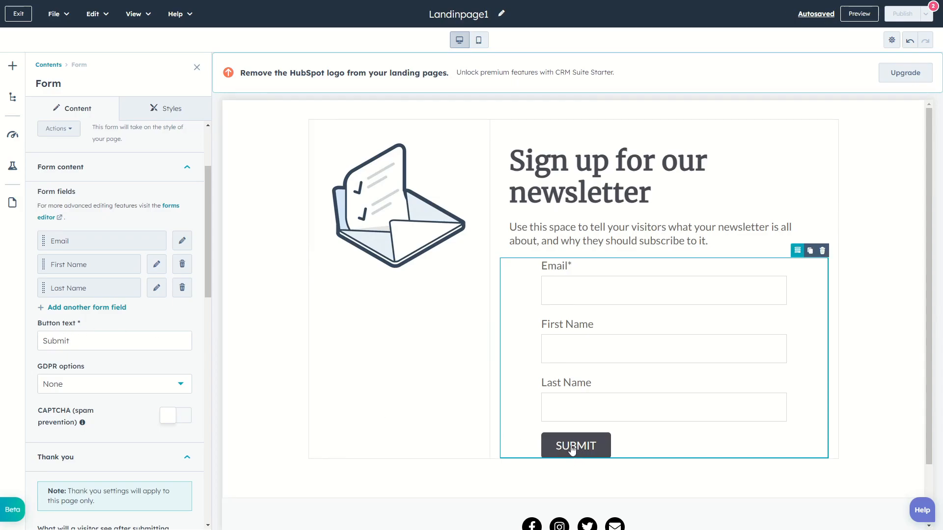
{"action": "double_click", "coordinate": [130, 336]}
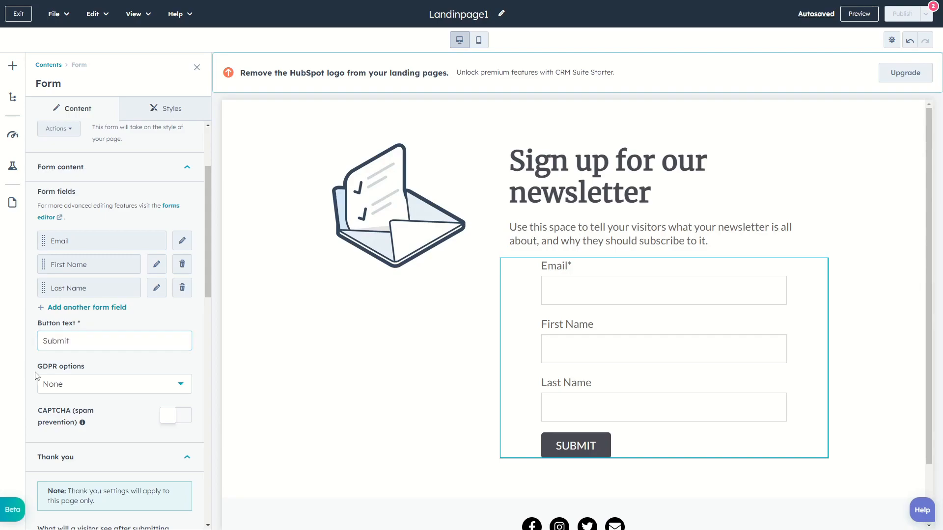
{"action": "left_click", "coordinate": [163, 392]}
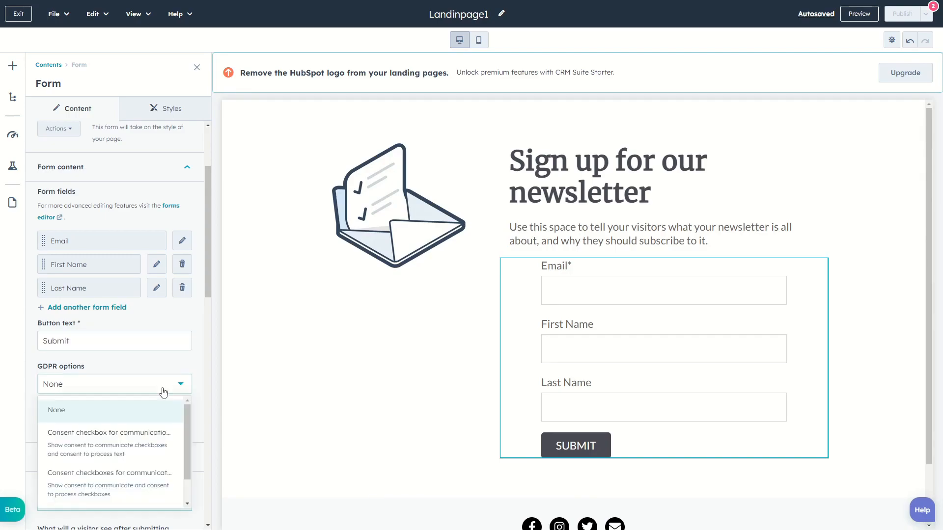
{"action": "scroll", "coordinate": [155, 400], "scroll_direction": "down", "scroll_amount": 2}
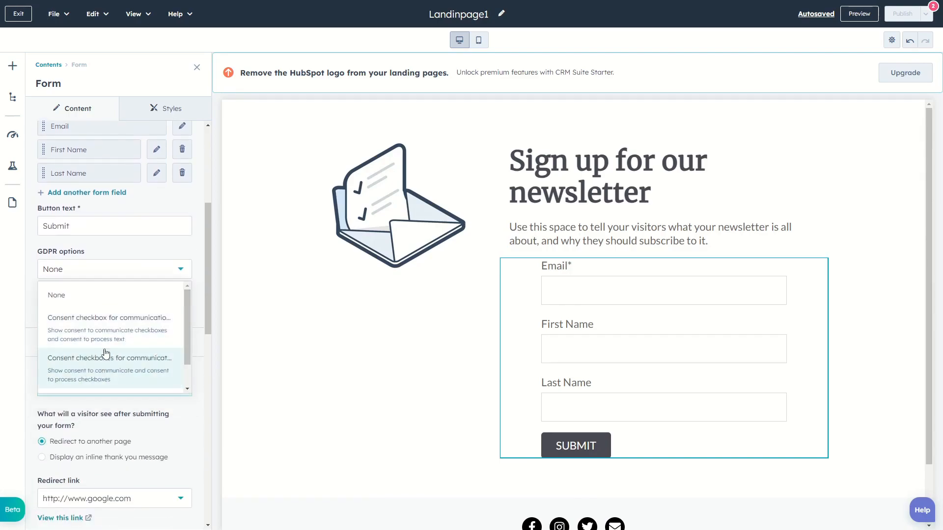
{"action": "scroll", "coordinate": [114, 351], "scroll_direction": "down", "scroll_amount": 1}
{"action": "scroll", "coordinate": [120, 348], "scroll_direction": "up", "scroll_amount": 1}
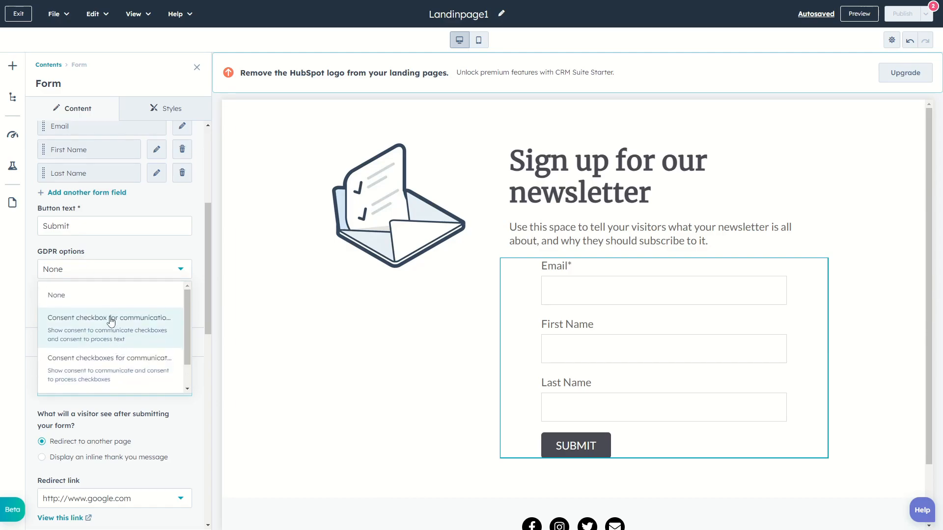
{"action": "left_click", "coordinate": [110, 322]}
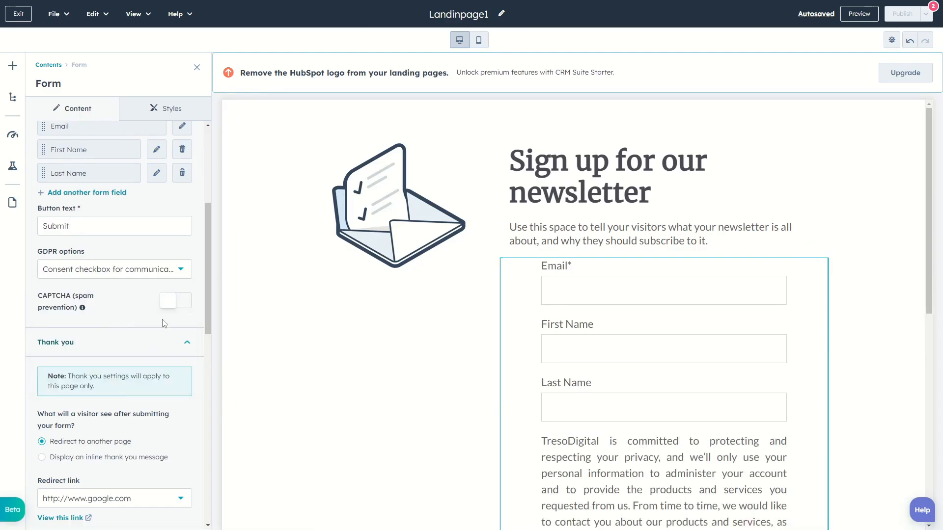
Try CAPTCHA spam prevention on the form, review the consent text and badge in the preview, and switch CAPTCHA back off.
{"action": "left_click", "coordinate": [169, 302]}
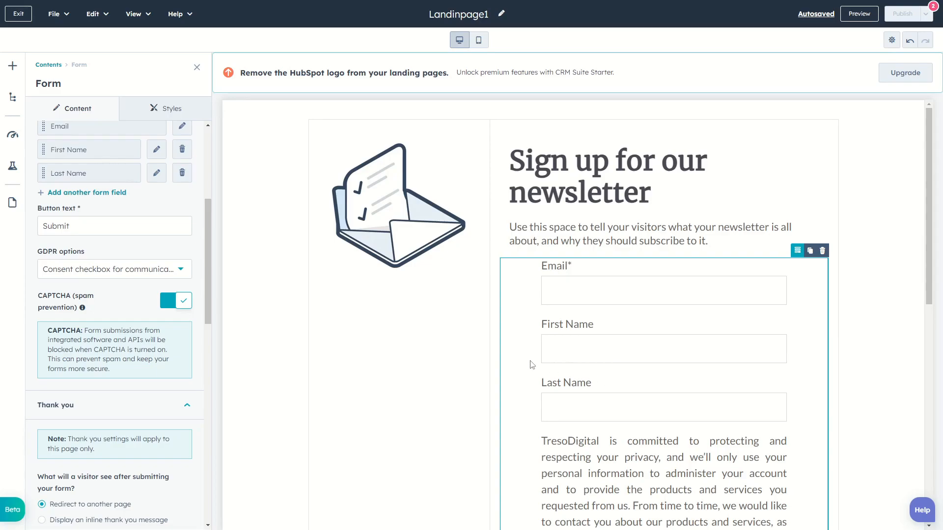
{"action": "scroll", "coordinate": [531, 339], "scroll_direction": "down", "scroll_amount": 5}
{"action": "left_click_drag", "start_coordinate": [548, 213], "coordinate": [656, 302]}
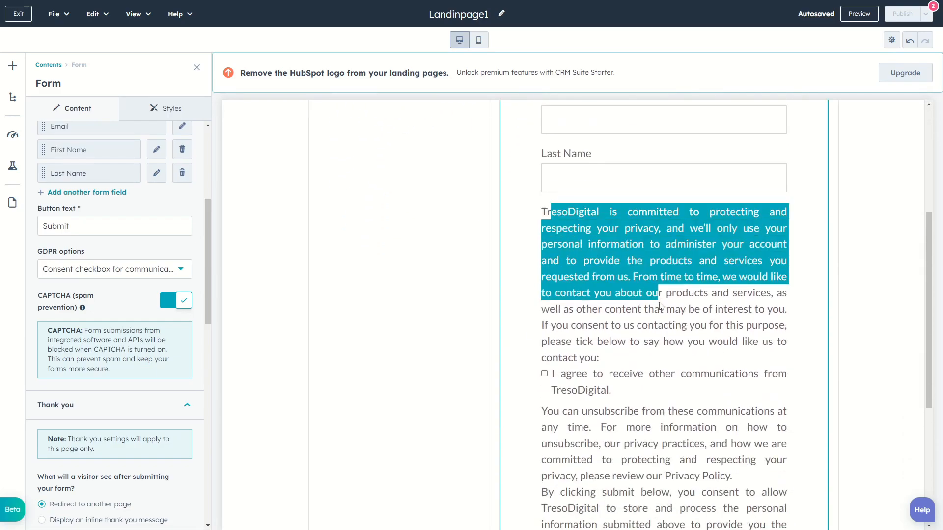
{"action": "scroll", "coordinate": [656, 309], "scroll_direction": "down", "scroll_amount": 2}
{"action": "left_click", "coordinate": [656, 311]}
{"action": "scroll", "coordinate": [629, 276], "scroll_direction": "down", "scroll_amount": 2}
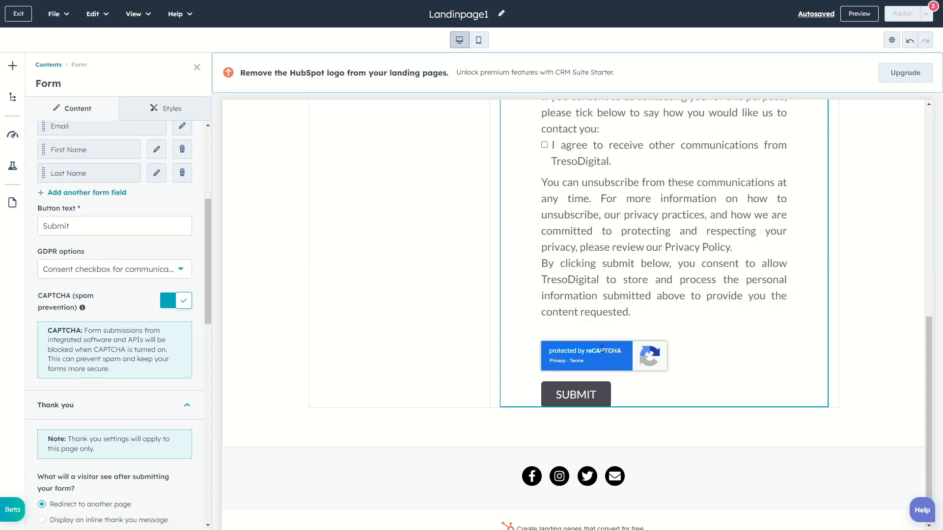
{"action": "scroll", "coordinate": [561, 345], "scroll_direction": "up", "scroll_amount": 6}
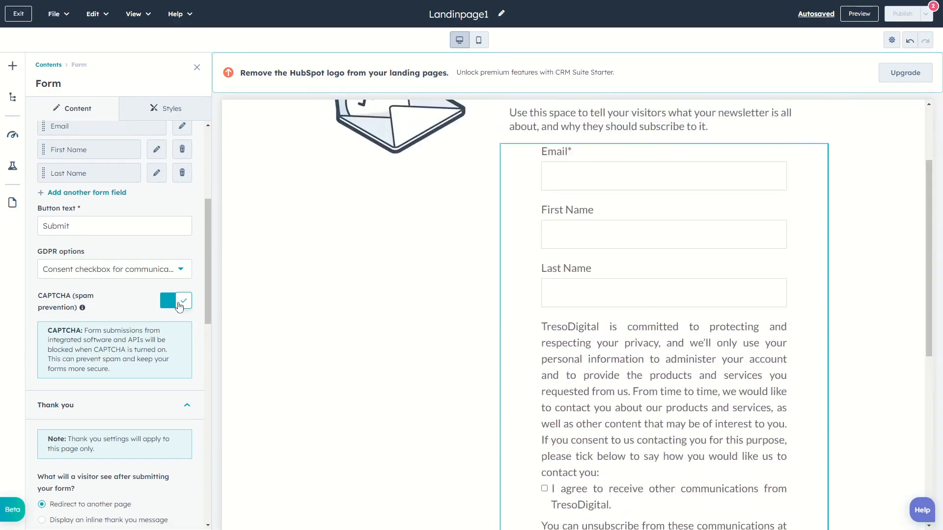
{"action": "left_click", "coordinate": [181, 303]}
{"action": "scroll", "coordinate": [594, 351], "scroll_direction": "down", "scroll_amount": 8}
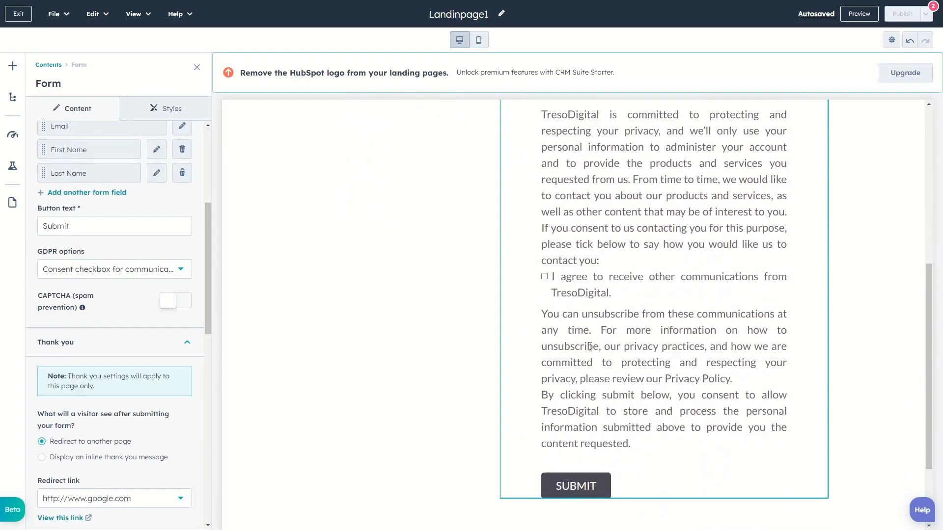
Review the form preview's fields, privacy statement and communications consent checkbox text.
{"action": "scroll", "coordinate": [583, 350], "scroll_direction": "up", "scroll_amount": 6}
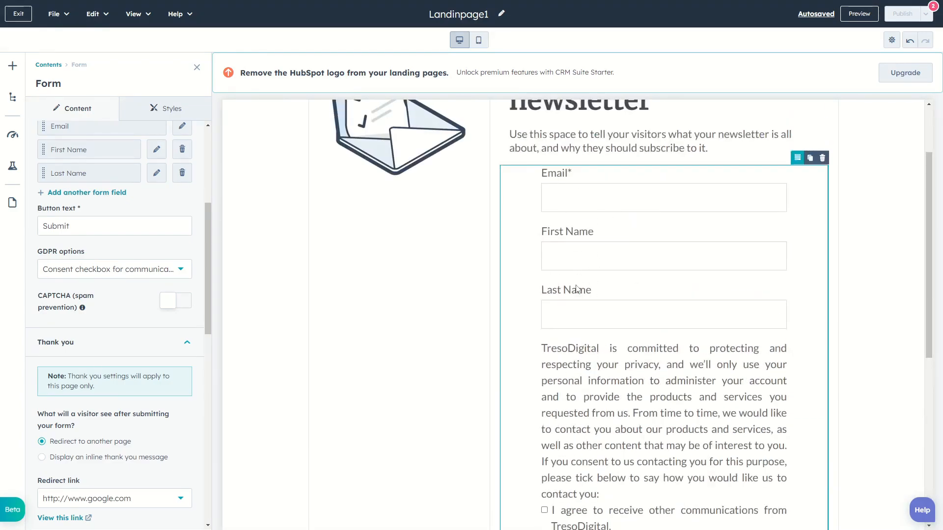
{"action": "scroll", "coordinate": [572, 287], "scroll_direction": "down", "scroll_amount": 4}
{"action": "left_click_drag", "start_coordinate": [567, 184], "coordinate": [635, 373]}
{"action": "left_click", "coordinate": [634, 374]}
{"action": "left_click_drag", "start_coordinate": [558, 129], "coordinate": [675, 400]}
{"action": "left_click", "coordinate": [676, 401]}
{"action": "triple_click", "coordinate": [563, 287]}
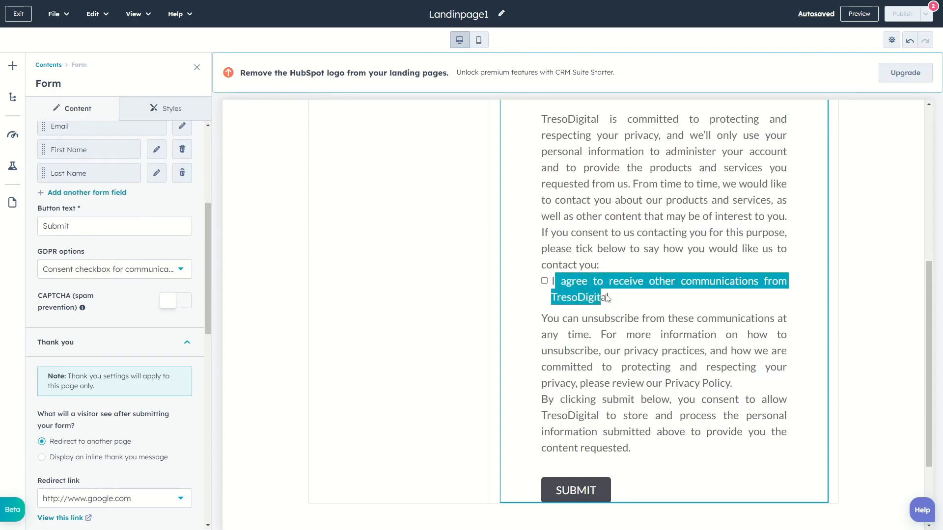
{"action": "left_click", "coordinate": [615, 346]}
Set the form's GDPR option to Legitimate interest and review the replacement privacy text in the preview.
{"action": "left_click", "coordinate": [92, 269]}
{"action": "left_click", "coordinate": [88, 358]}
{"action": "left_click", "coordinate": [119, 277]}
{"action": "left_click", "coordinate": [69, 370]}
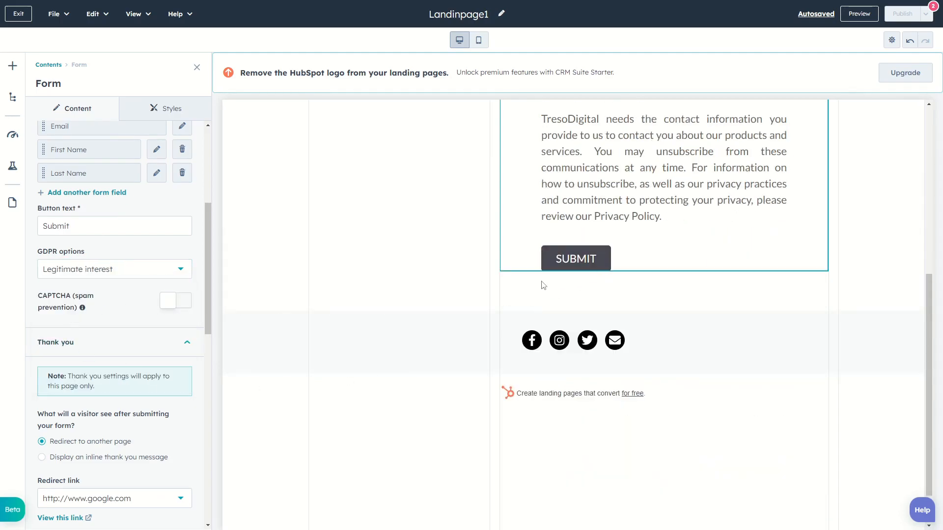
{"action": "scroll", "coordinate": [538, 288], "scroll_direction": "up", "scroll_amount": 5}
{"action": "left_click_drag", "start_coordinate": [546, 350], "coordinate": [631, 414]}
{"action": "left_click", "coordinate": [632, 414]}
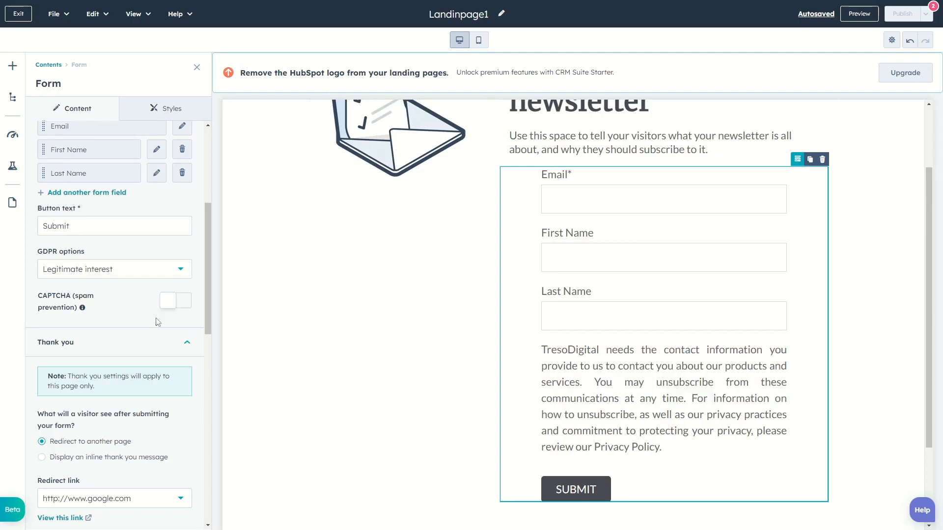
Examine the form's Thank you settings and the pages offered as redirect links, keeping the current link.
{"action": "left_click", "coordinate": [183, 349]}
{"action": "left_click", "coordinate": [183, 347]}
{"action": "scroll", "coordinate": [103, 302], "scroll_direction": "down", "scroll_amount": 5}
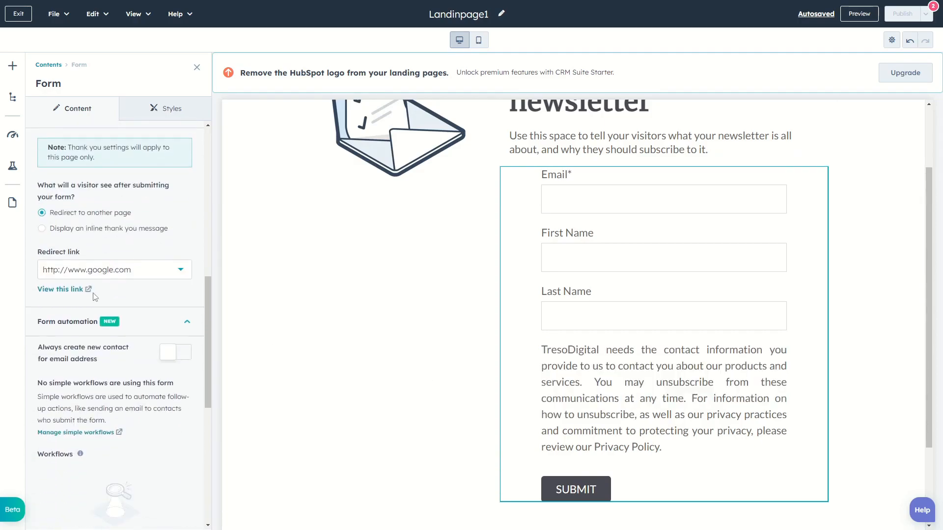
{"action": "scroll", "coordinate": [155, 275], "scroll_direction": "up", "scroll_amount": 2}
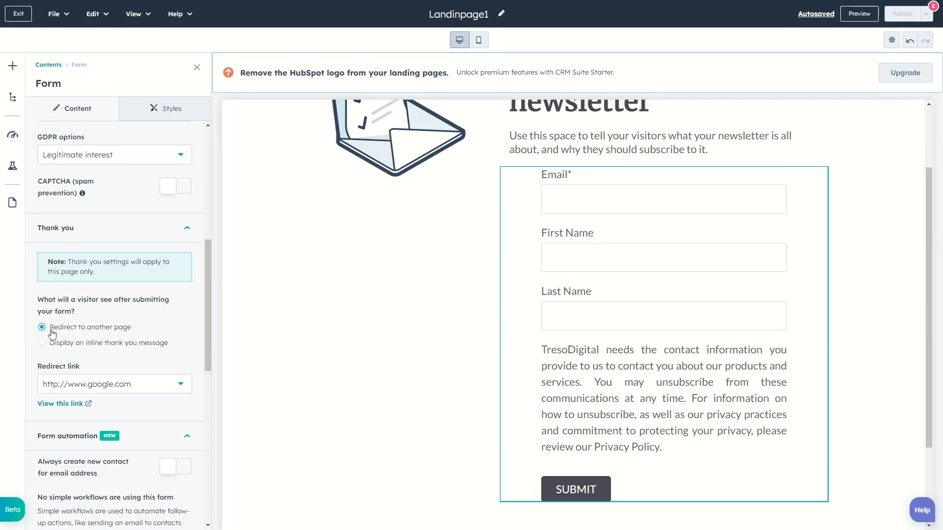
{"action": "left_click", "coordinate": [162, 392]}
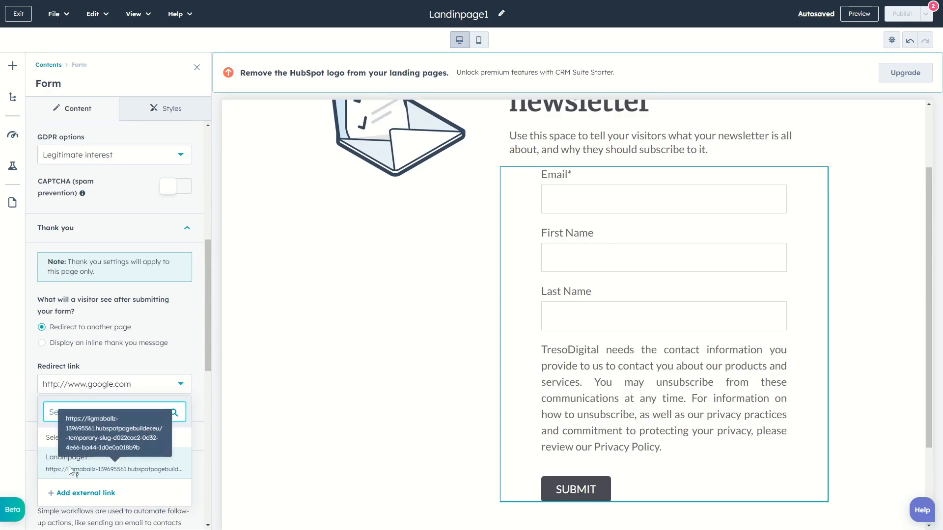
{"action": "left_click", "coordinate": [136, 363]}
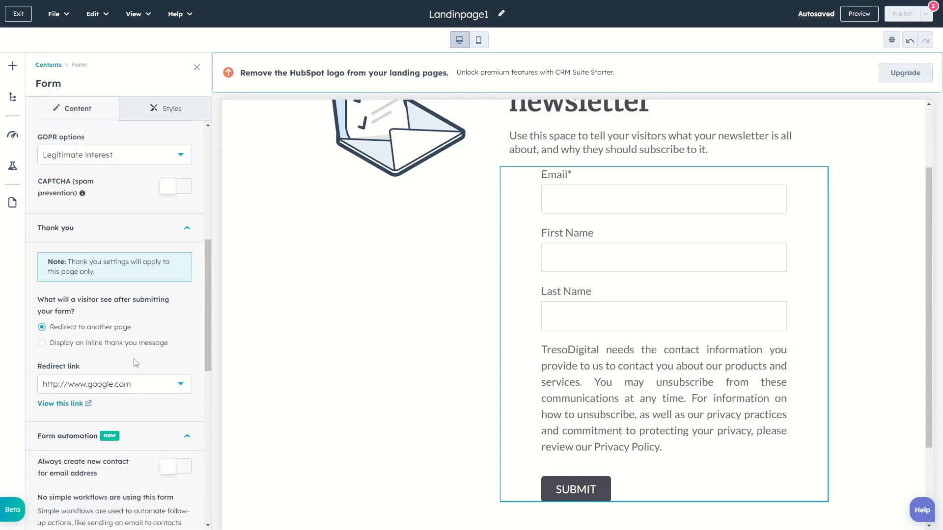
Set the form to display an inline thank you message after submission, and review the message text against the page preview.
{"action": "left_click", "coordinate": [43, 345]}
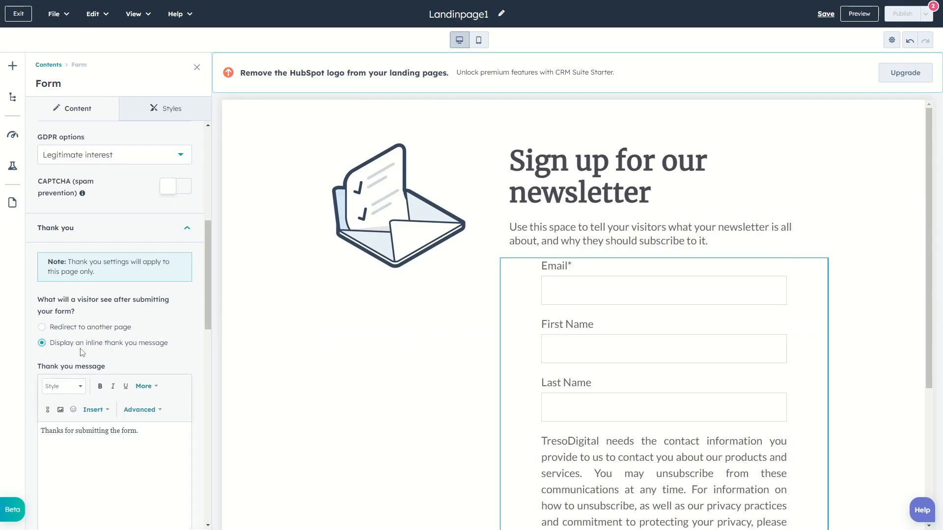
{"action": "scroll", "coordinate": [133, 354], "scroll_direction": "down", "scroll_amount": 2}
{"action": "left_click_drag", "start_coordinate": [156, 322], "coordinate": [32, 323]}
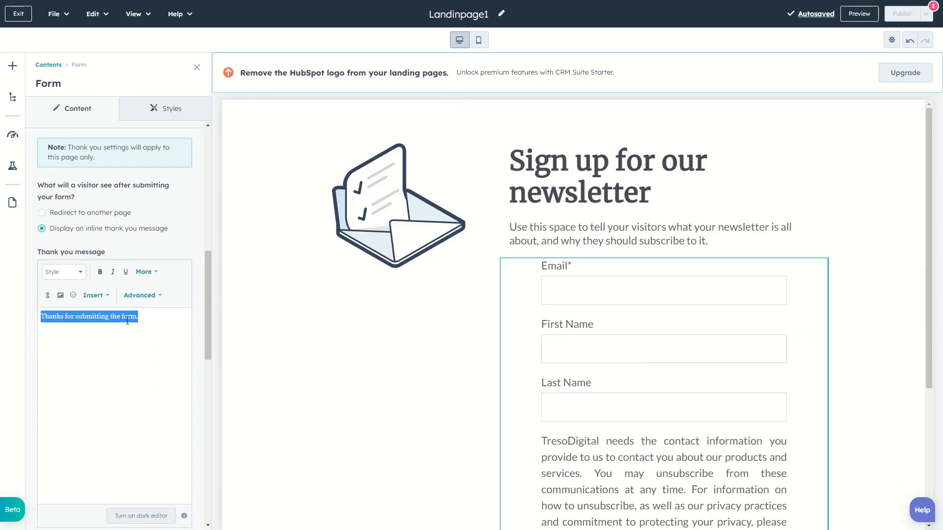
{"action": "left_click_drag", "start_coordinate": [149, 316], "coordinate": [128, 317]}
{"action": "left_click", "coordinate": [60, 321]}
{"action": "left_click", "coordinate": [127, 317]}
{"action": "scroll", "coordinate": [636, 304], "scroll_direction": "down", "scroll_amount": 4}
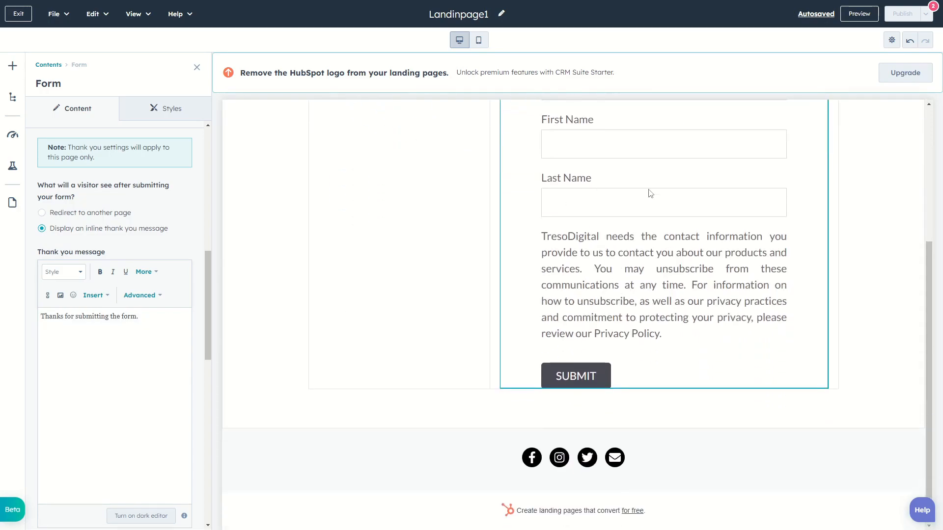
{"action": "scroll", "coordinate": [499, 281], "scroll_direction": "up", "scroll_amount": 2}
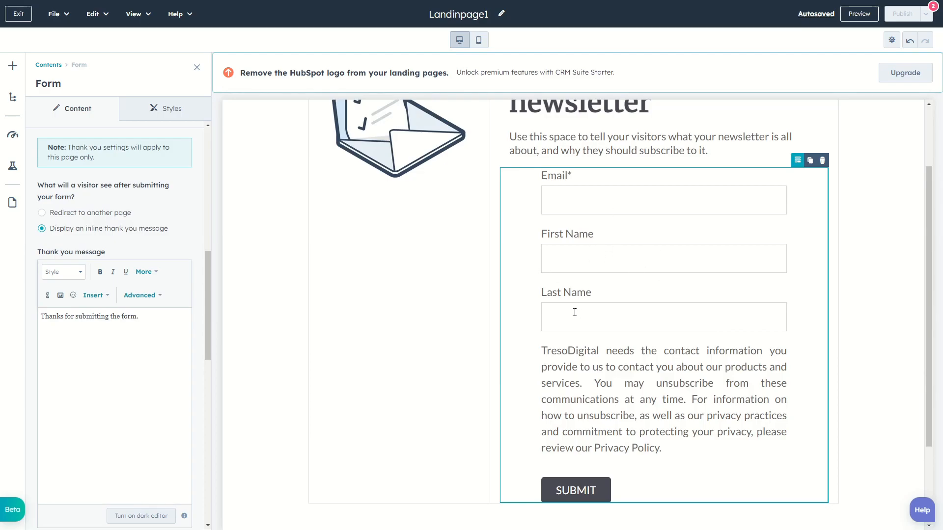
{"action": "scroll", "coordinate": [641, 307], "scroll_direction": "down", "scroll_amount": 2}
{"action": "scroll", "coordinate": [573, 379], "scroll_direction": "up", "scroll_amount": 4}
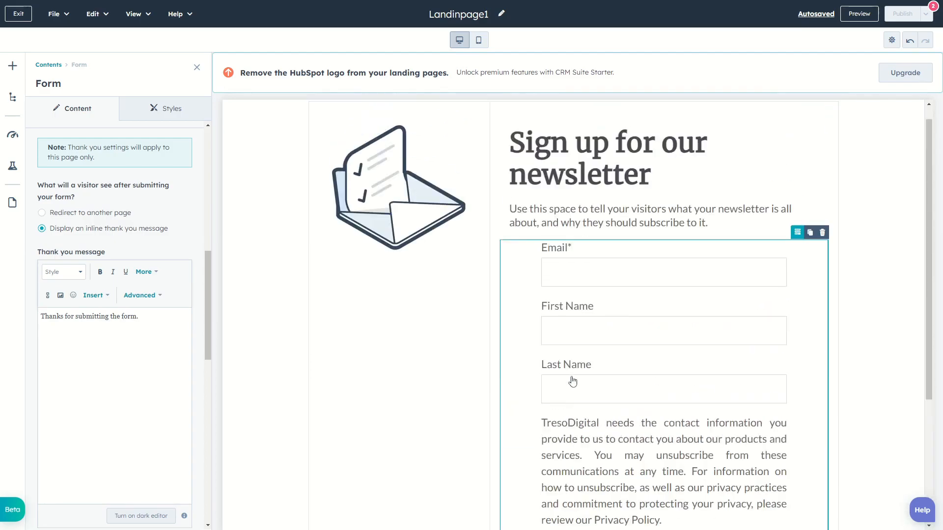
{"action": "left_click_drag", "start_coordinate": [155, 326], "coordinate": [79, 318]}
{"action": "left_click", "coordinate": [78, 318]}
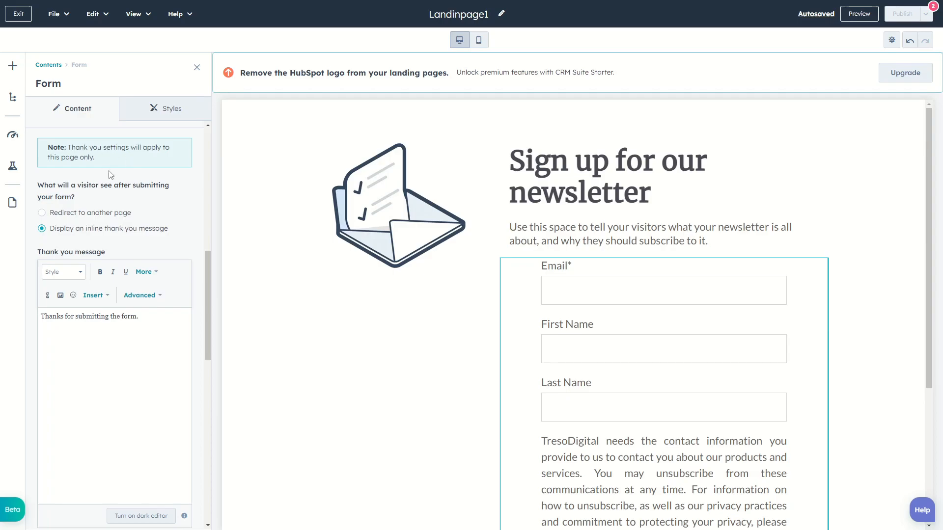
Collapse the Thank you settings and review the form's automation, notification and follow-up email options.
{"action": "scroll", "coordinate": [106, 171], "scroll_direction": "up", "scroll_amount": 2}
{"action": "left_click", "coordinate": [183, 231]}
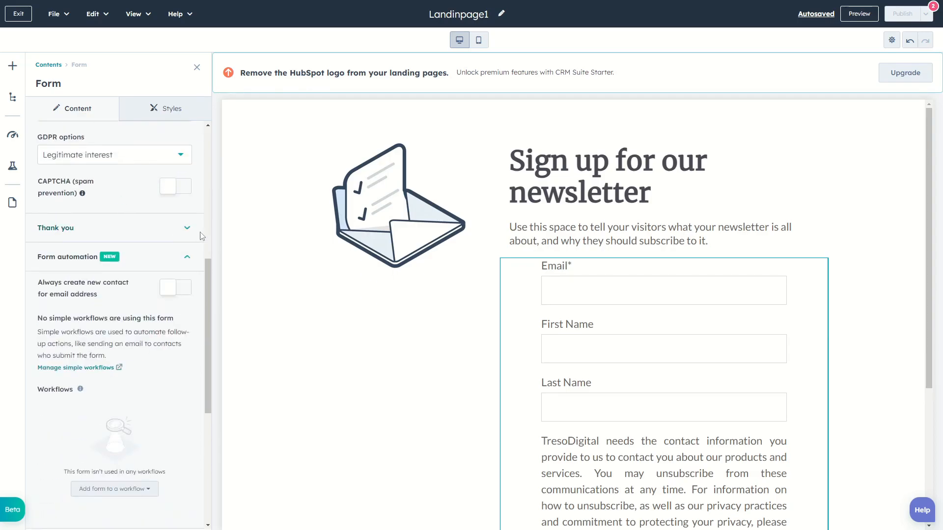
{"action": "left_click", "coordinate": [186, 259]}
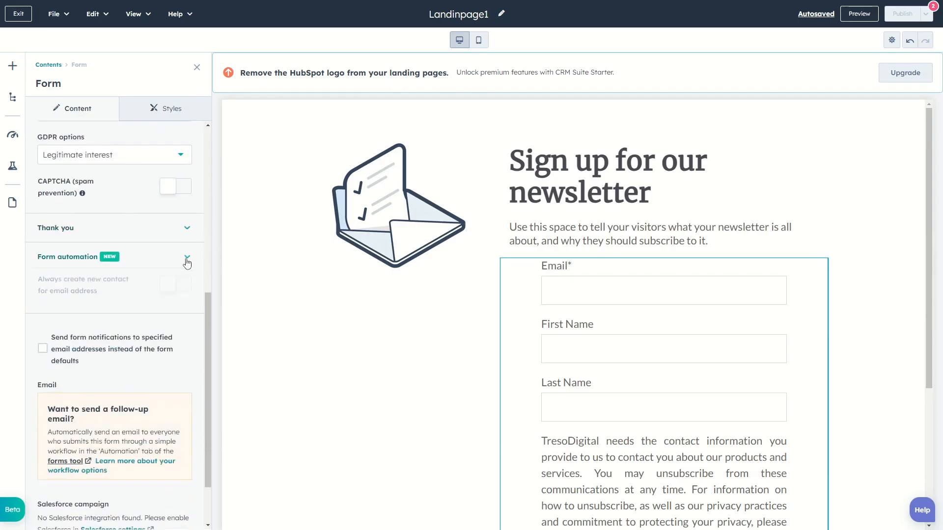
{"action": "left_click", "coordinate": [187, 259]}
{"action": "scroll", "coordinate": [180, 261], "scroll_direction": "down", "scroll_amount": 2}
{"action": "scroll", "coordinate": [180, 260], "scroll_direction": "up", "scroll_amount": 2}
{"action": "left_click", "coordinate": [186, 259]}
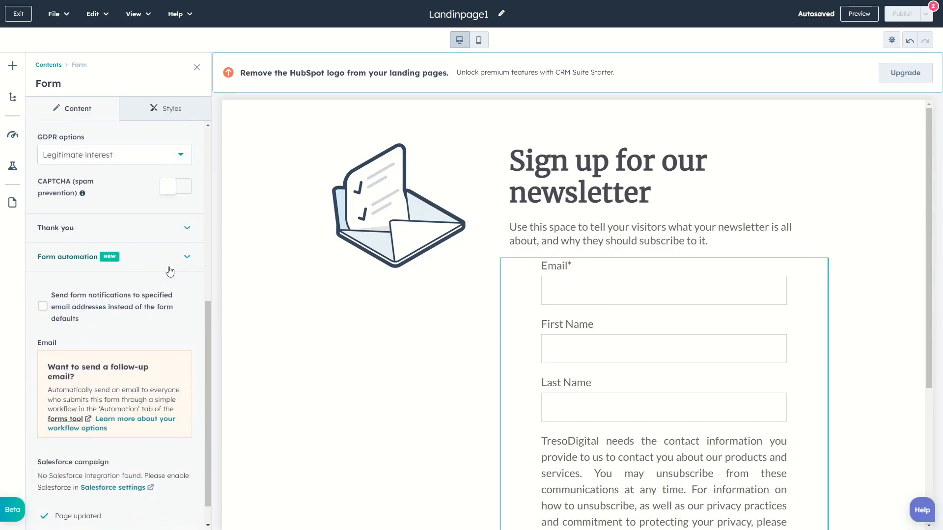
{"action": "scroll", "coordinate": [132, 265], "scroll_direction": "down", "scroll_amount": 1}
{"action": "left_click_drag", "start_coordinate": [54, 339], "coordinate": [94, 350]}
{"action": "left_click", "coordinate": [94, 350]}
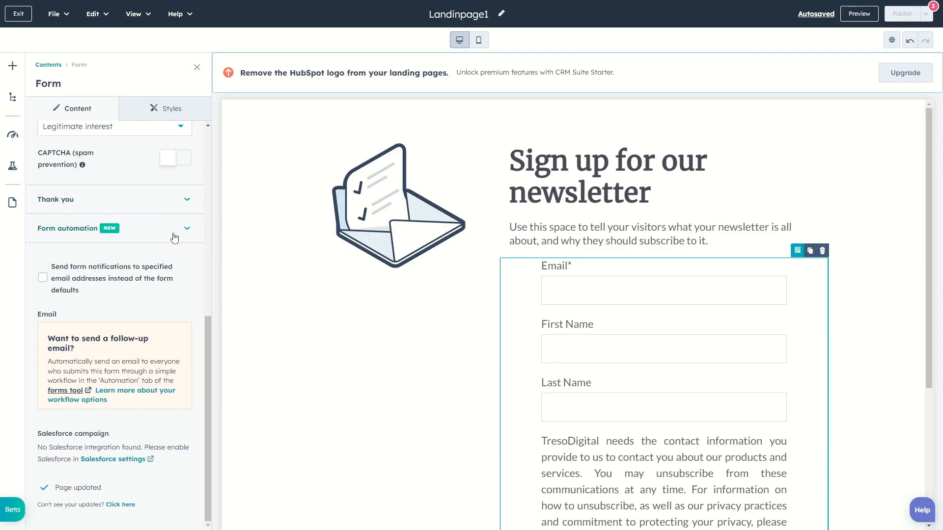
Collapse the form content settings and check which forms can be chosen, keeping Form1.
{"action": "scroll", "coordinate": [174, 238], "scroll_direction": "up", "scroll_amount": 5}
{"action": "left_click", "coordinate": [184, 288]}
{"action": "left_click", "coordinate": [191, 344]}
{"action": "left_click", "coordinate": [184, 347]}
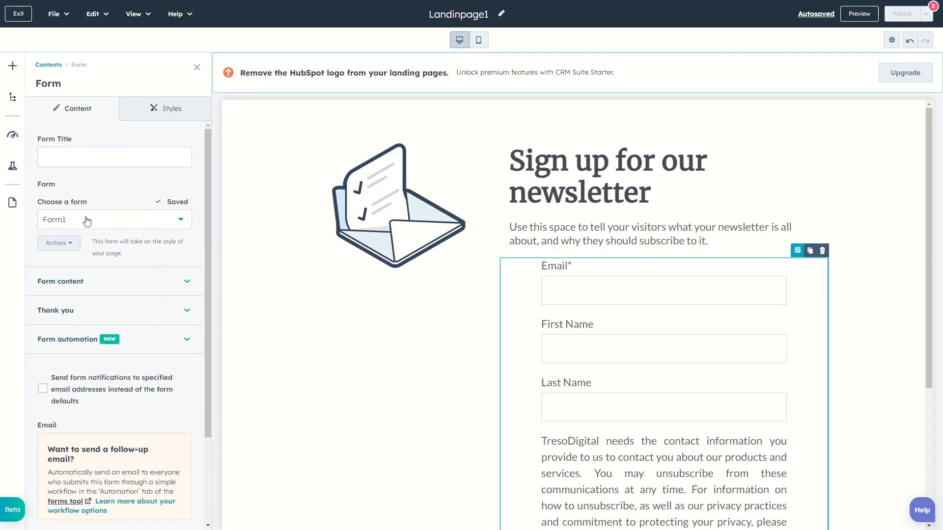
{"action": "left_click", "coordinate": [118, 226]}
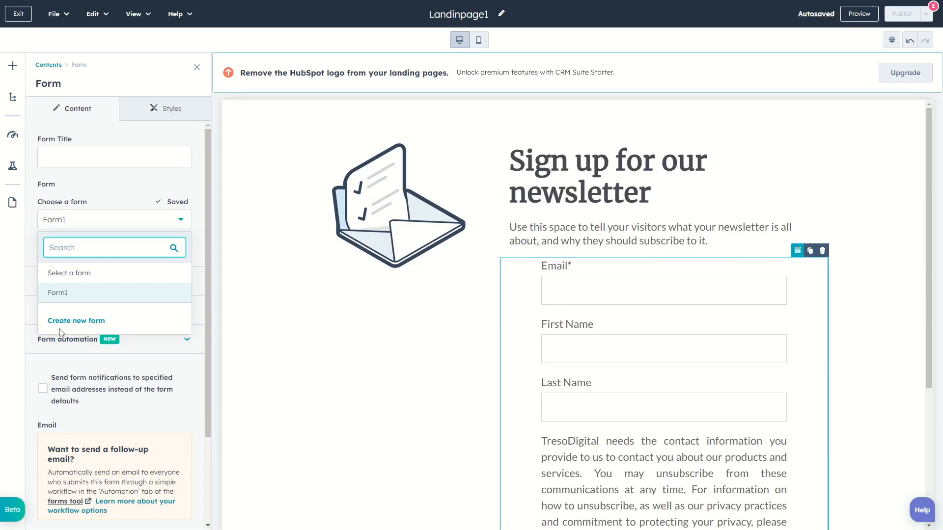
{"action": "left_click", "coordinate": [32, 246]}
Examine the form module's style categories alongside the page preview, and close the form settings.
{"action": "left_click", "coordinate": [165, 110]}
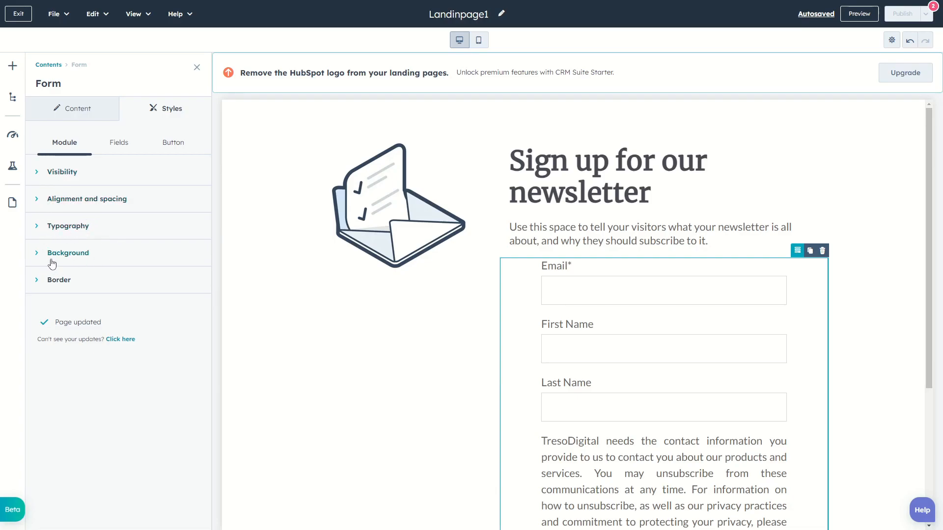
{"action": "scroll", "coordinate": [565, 393], "scroll_direction": "down", "scroll_amount": 4}
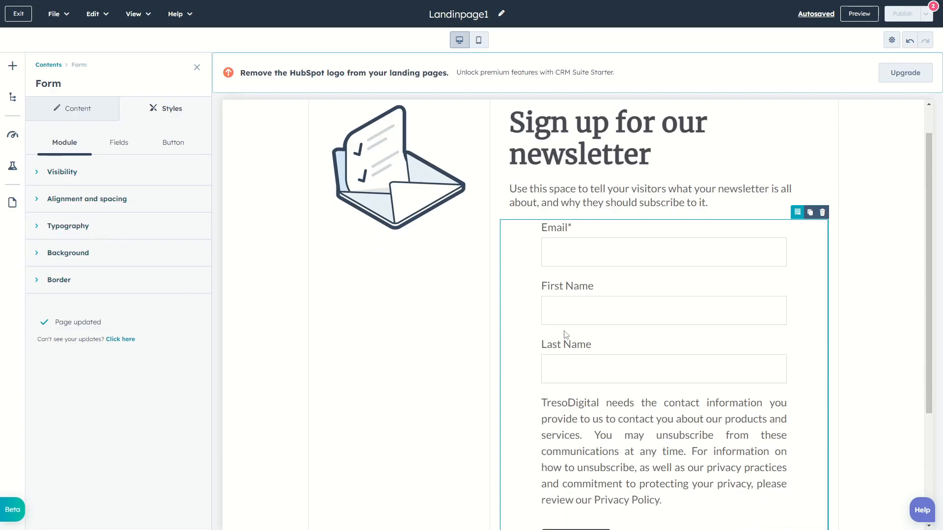
{"action": "scroll", "coordinate": [573, 375], "scroll_direction": "up", "scroll_amount": 4}
{"action": "scroll", "coordinate": [529, 371], "scroll_direction": "down", "scroll_amount": 4}
{"action": "scroll", "coordinate": [522, 326], "scroll_direction": "up", "scroll_amount": 4}
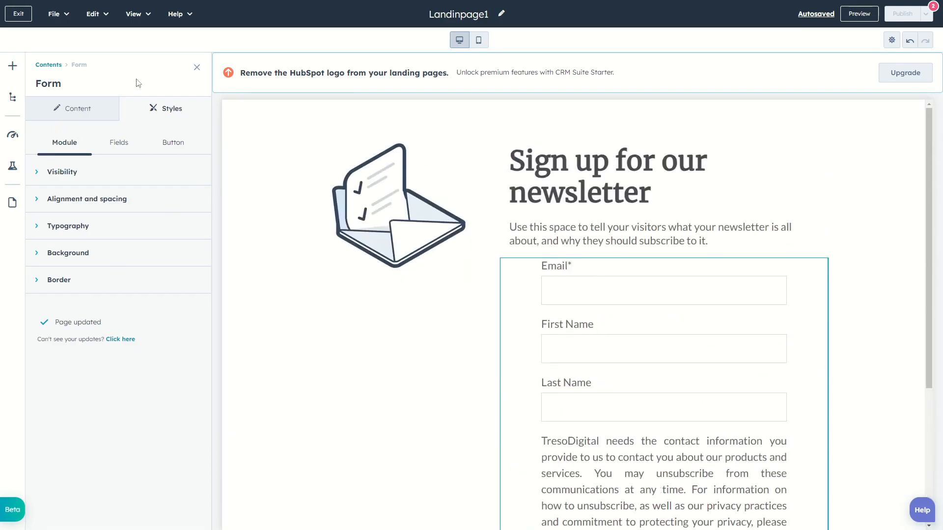
{"action": "left_click", "coordinate": [198, 69]}
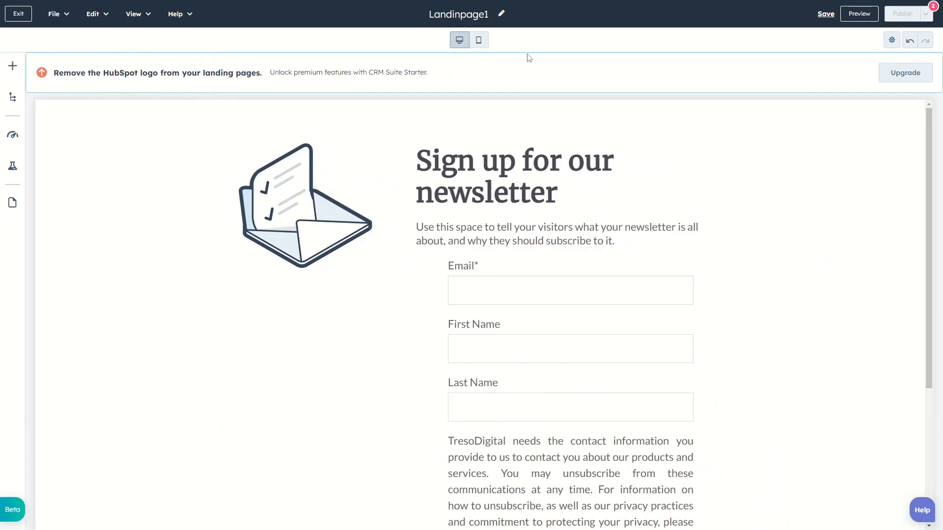
Switch the page to the mobile view and review its layout from the header image down to the footer.
{"action": "left_click", "coordinate": [479, 40]}
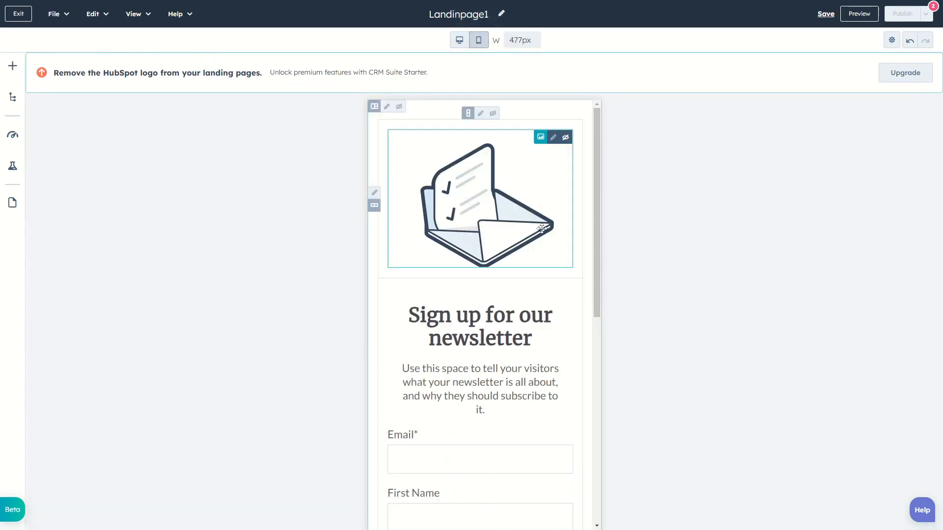
{"action": "scroll", "coordinate": [493, 271], "scroll_direction": "down", "scroll_amount": 1}
{"action": "scroll", "coordinate": [493, 271], "scroll_direction": "down", "scroll_amount": 8}
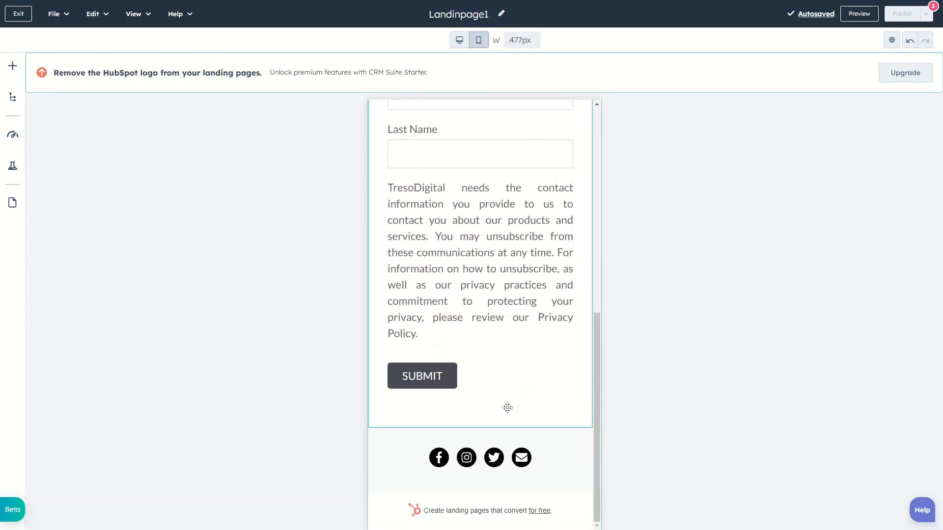
{"action": "scroll", "coordinate": [503, 427], "scroll_direction": "up", "scroll_amount": 7}
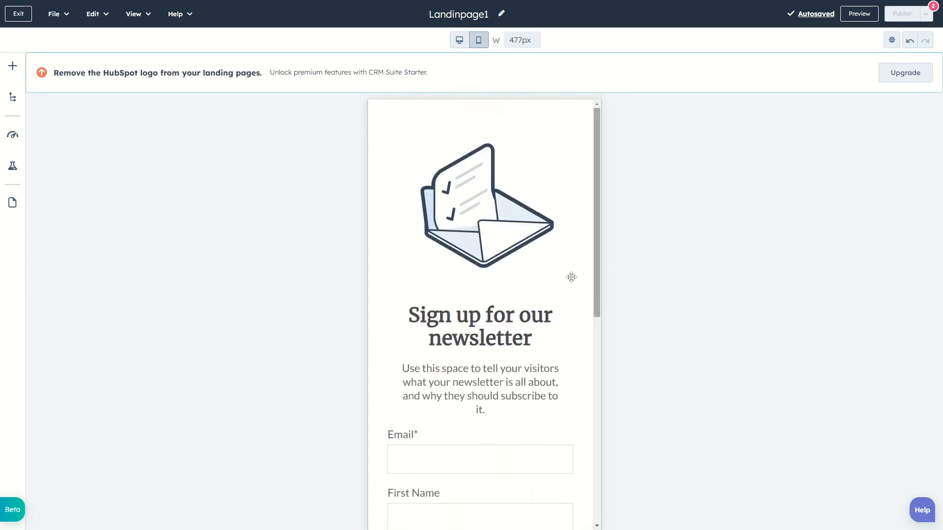
{"action": "scroll", "coordinate": [537, 261], "scroll_direction": "down", "scroll_amount": 7}
{"action": "scroll", "coordinate": [511, 255], "scroll_direction": "up", "scroll_amount": 8}
{"action": "scroll", "coordinate": [459, 241], "scroll_direction": "down", "scroll_amount": 8}
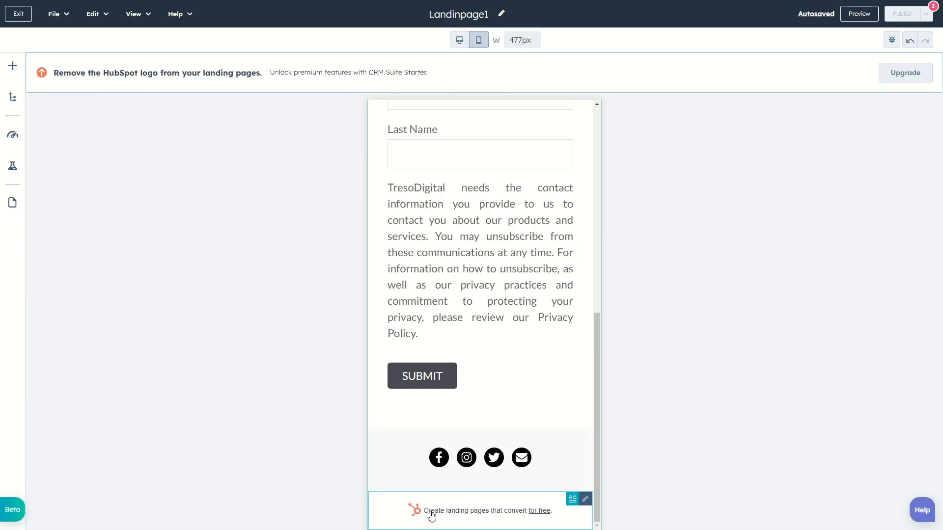
Read the notice about removing the HubSpot logo with CRM Suite Starter, and return to the beginning of the mobile page.
{"action": "left_click_drag", "start_coordinate": [59, 73], "coordinate": [422, 73]}
{"action": "left_click", "coordinate": [315, 75]}
{"action": "left_click_drag", "start_coordinate": [294, 73], "coordinate": [384, 74]}
{"action": "left_click", "coordinate": [385, 73]}
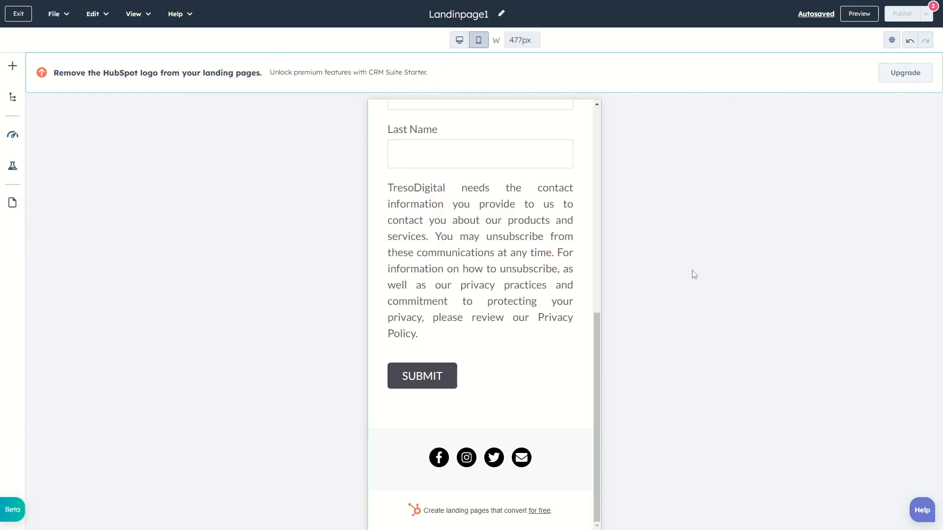
{"action": "scroll", "coordinate": [488, 499], "scroll_direction": "up", "scroll_amount": 15}
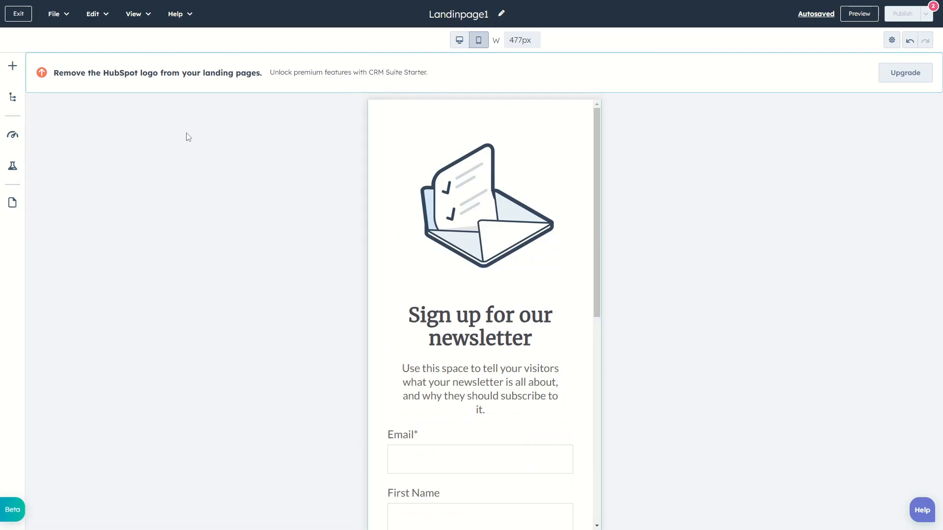
Look at the module categories for adding content, and examine the page contents tree alongside the mobile page.
{"action": "left_click", "coordinate": [13, 67]}
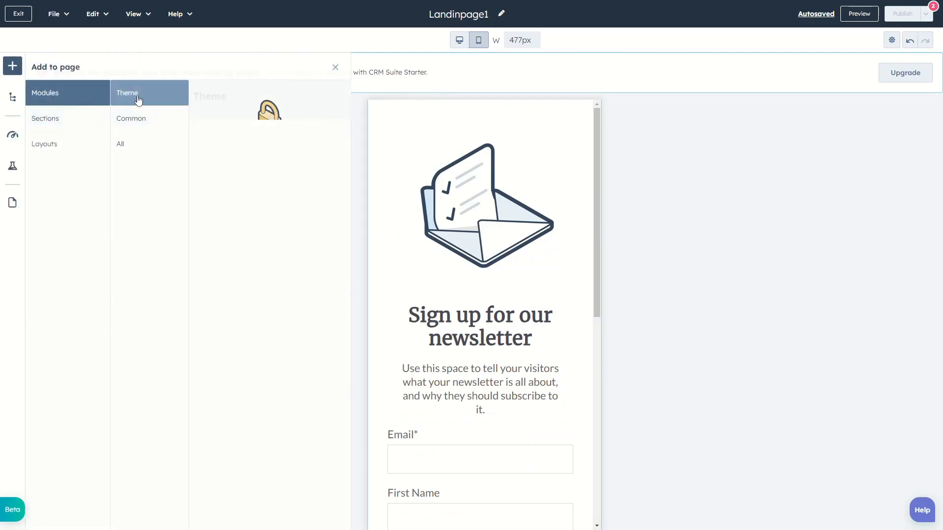
{"action": "left_click", "coordinate": [14, 101]}
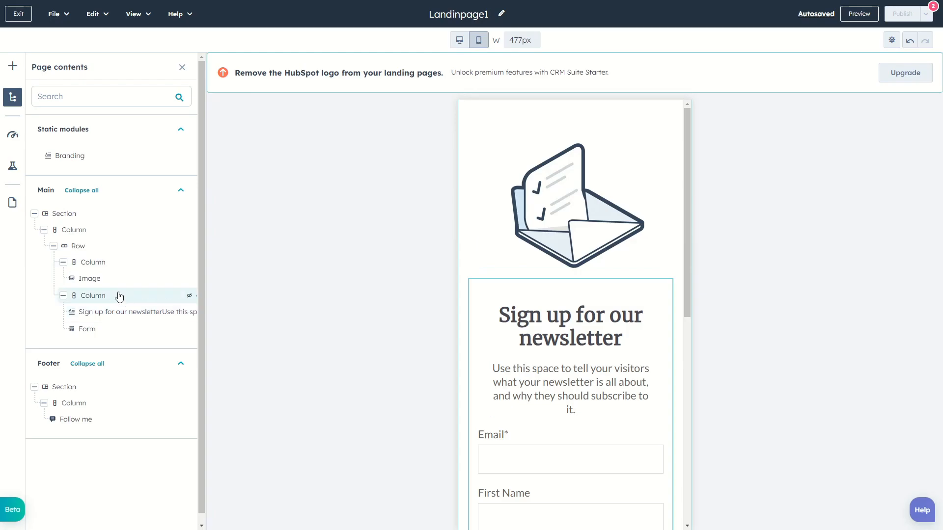
{"action": "scroll", "coordinate": [496, 304], "scroll_direction": "down", "scroll_amount": 8}
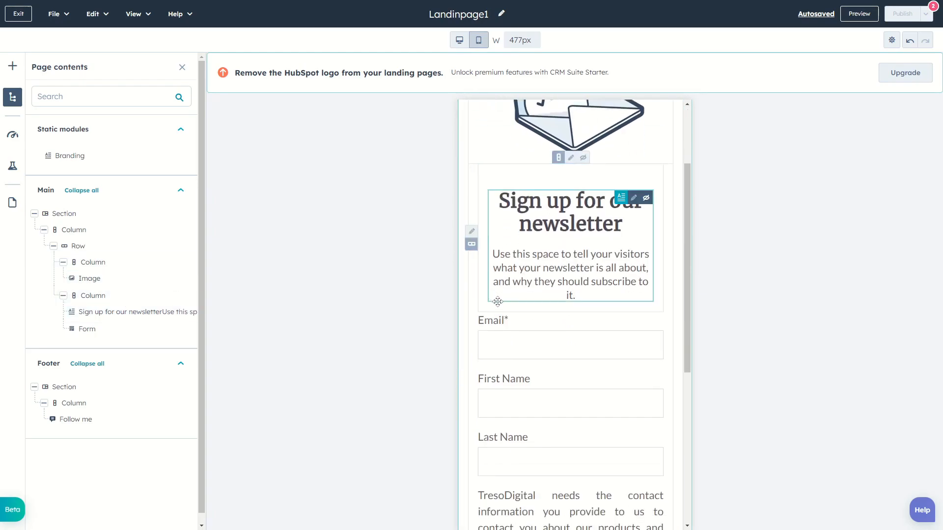
{"action": "scroll", "coordinate": [496, 304], "scroll_direction": "up", "scroll_amount": 8}
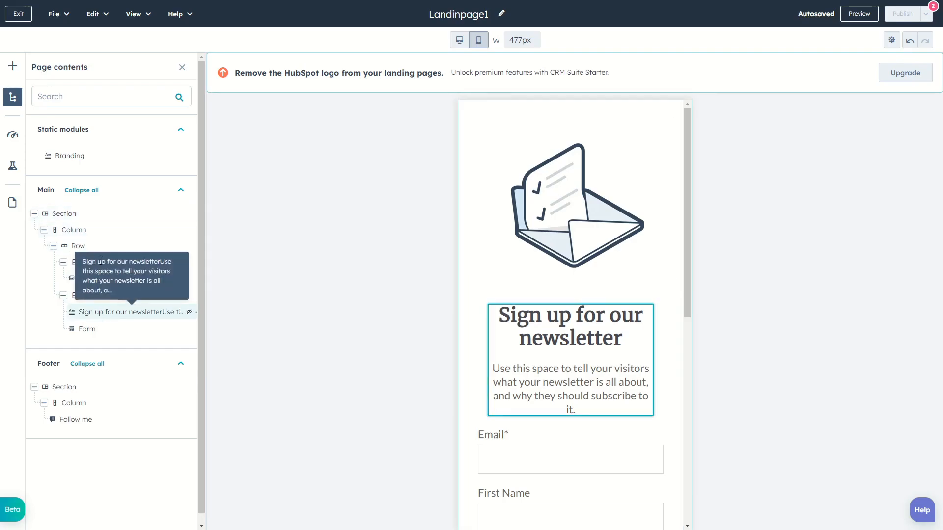
Examine the optimization recommendations for the landing page, including the meta description and title checks.
{"action": "left_click", "coordinate": [13, 136]}
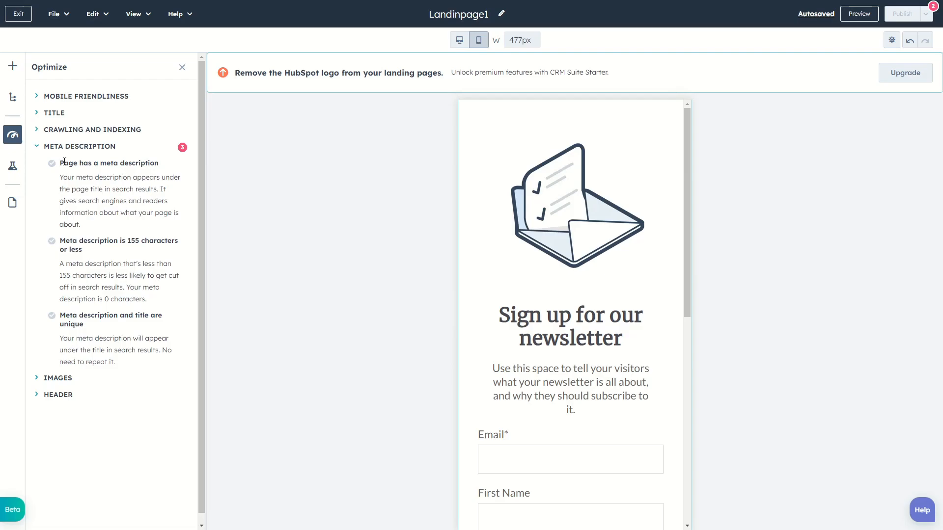
{"action": "left_click", "coordinate": [37, 147]}
{"action": "left_click", "coordinate": [37, 163]}
{"action": "left_click", "coordinate": [36, 163]}
{"action": "left_click", "coordinate": [39, 115]}
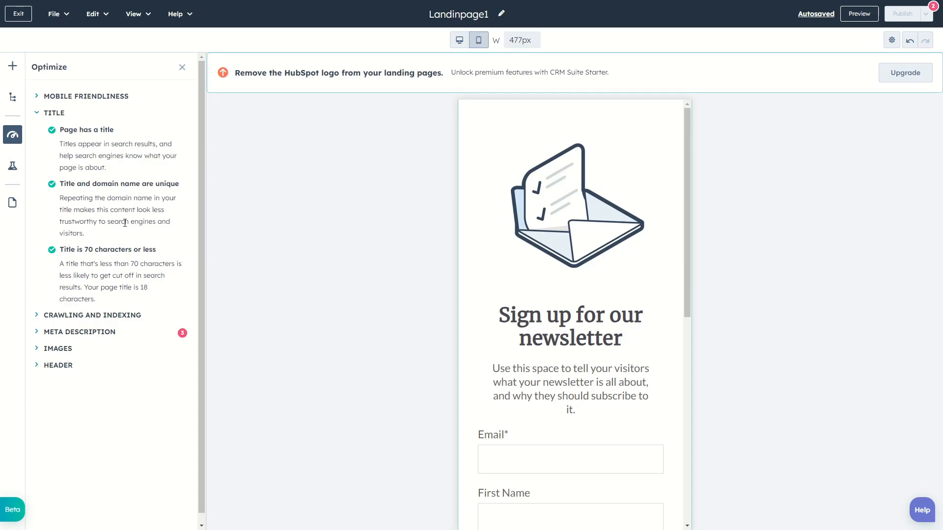
{"action": "left_click", "coordinate": [37, 114]}
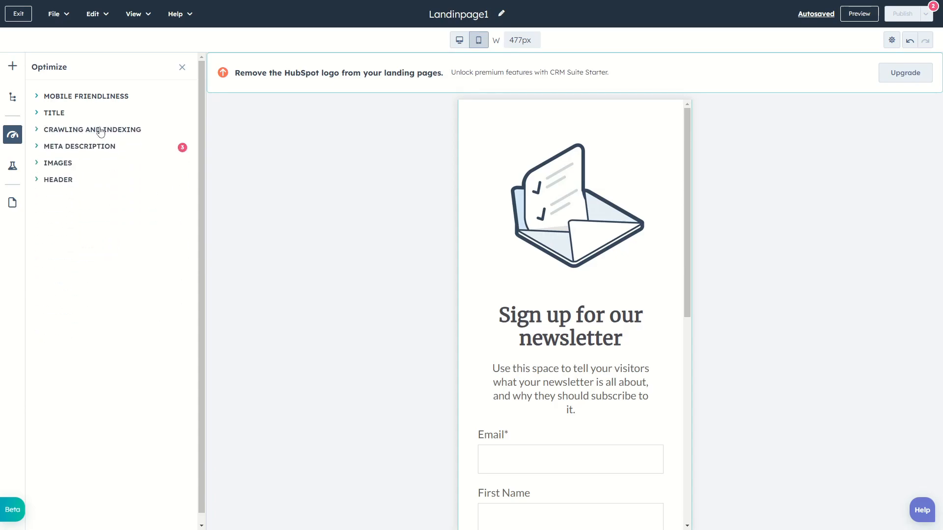
Look at the available page tests, and browse the site navigator's website, landing page, blog and blog listing categories before closing it.
{"action": "left_click", "coordinate": [13, 166]}
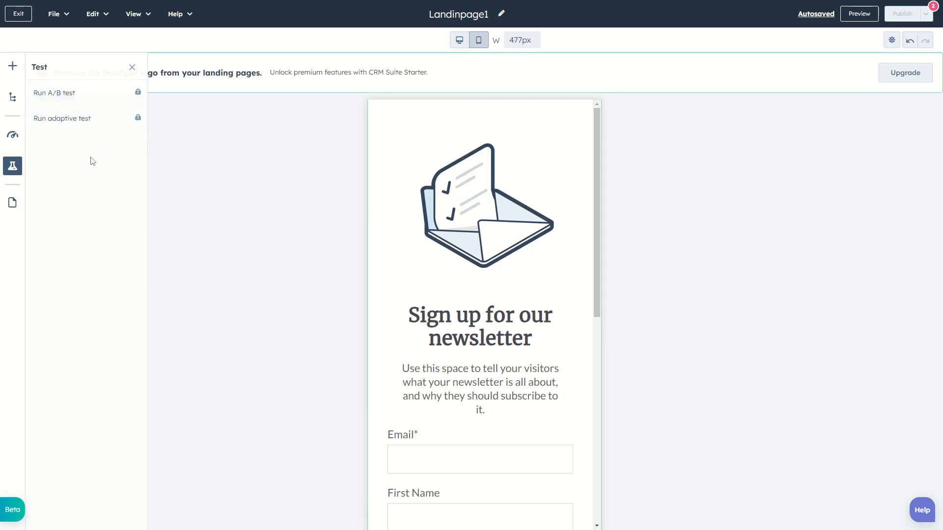
{"action": "left_click", "coordinate": [12, 203]}
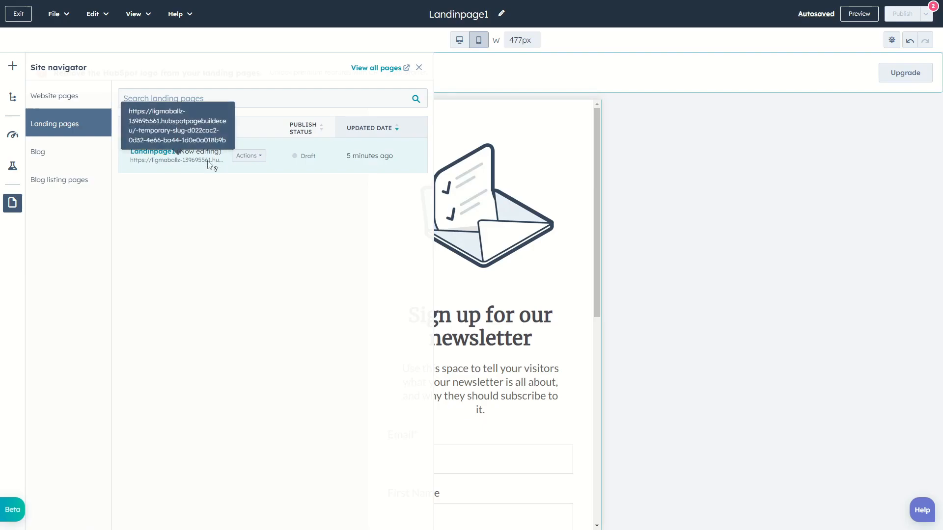
{"action": "left_click", "coordinate": [55, 96]}
{"action": "left_click", "coordinate": [36, 125]}
{"action": "left_click", "coordinate": [39, 154]}
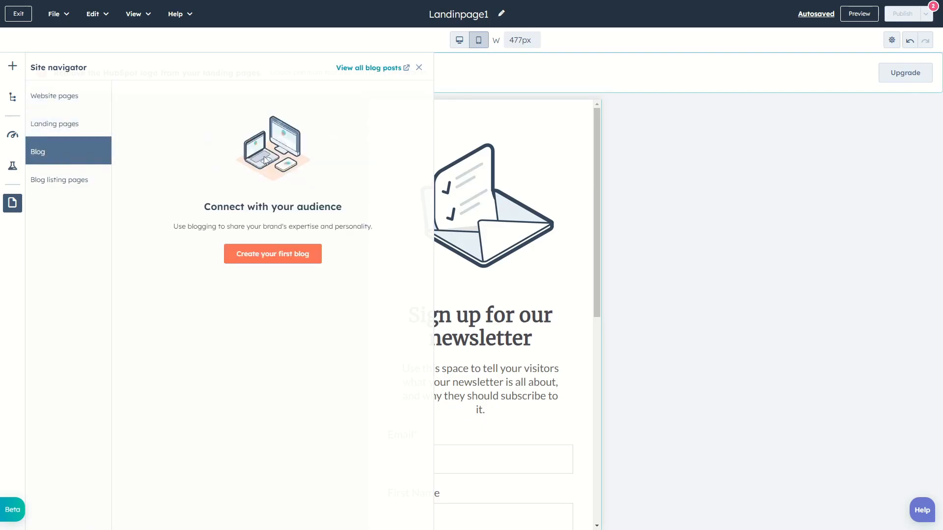
{"action": "left_click", "coordinate": [76, 181]}
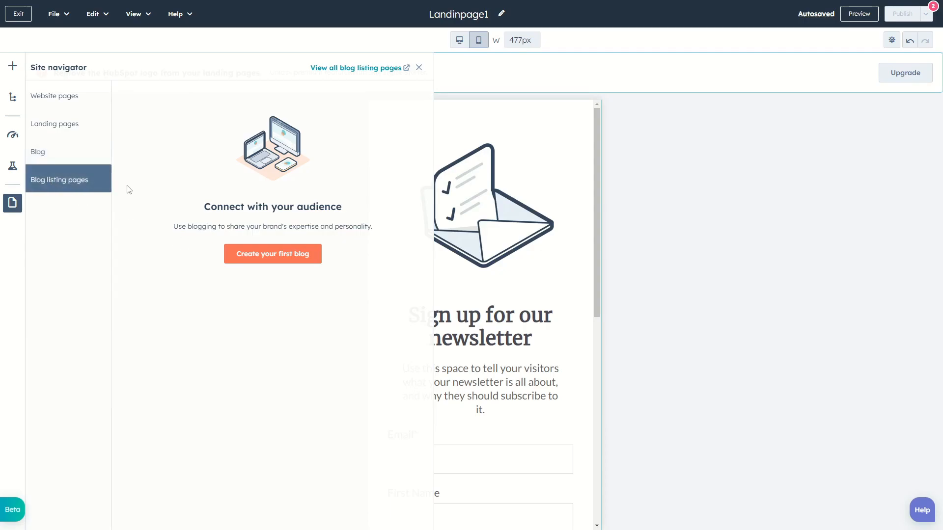
{"action": "left_click", "coordinate": [52, 126]}
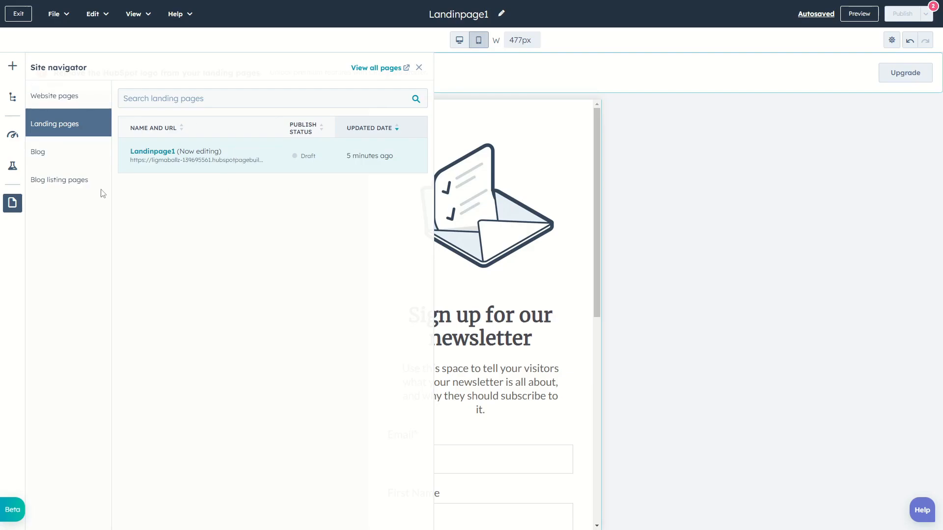
{"action": "left_click", "coordinate": [419, 68]}
Open the landing page's settings and set the page title to Title1.
{"action": "left_click", "coordinate": [55, 15]}
{"action": "mouse_move", "coordinate": [59, 45]}
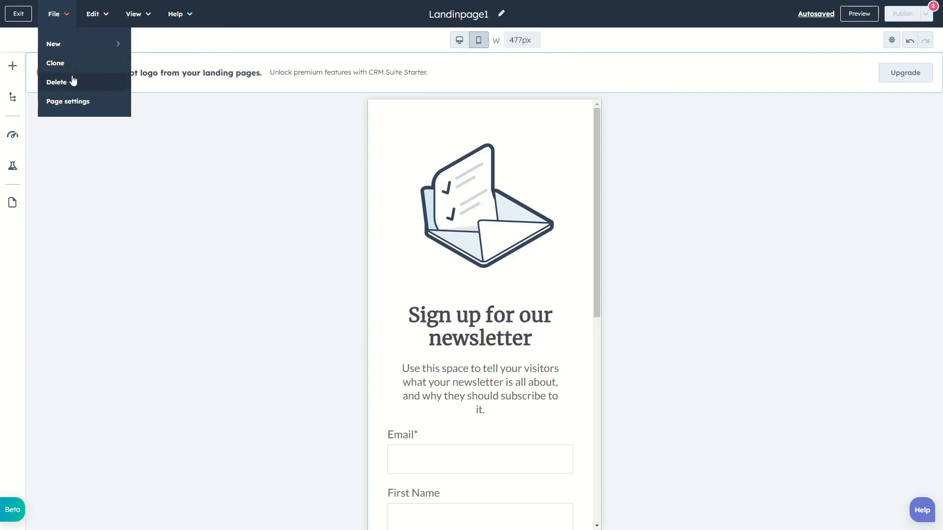
{"action": "left_click", "coordinate": [64, 108]}
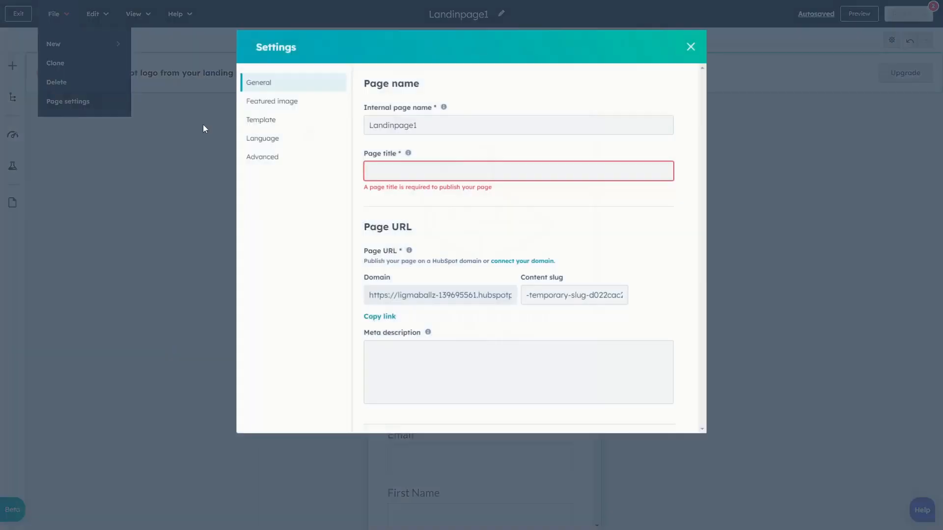
{"action": "left_click", "coordinate": [418, 172]}
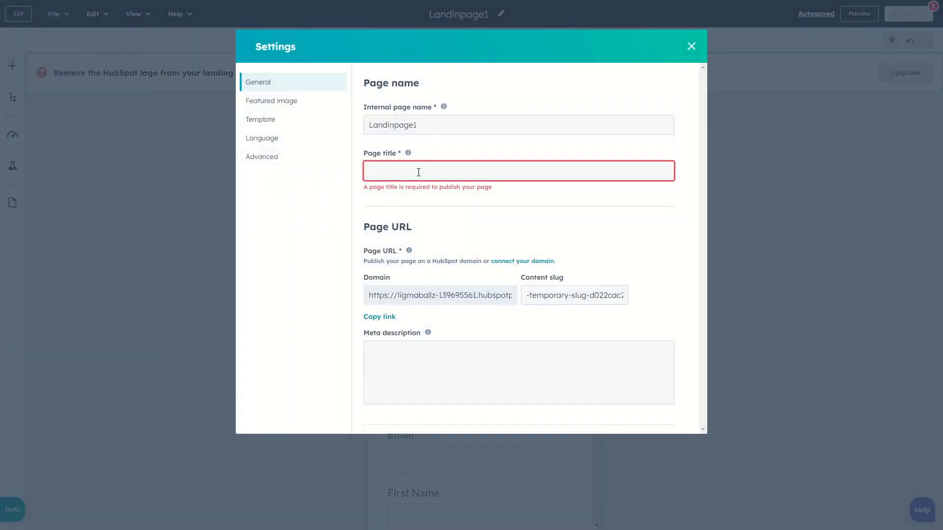
{"action": "type", "text": "Titl"}
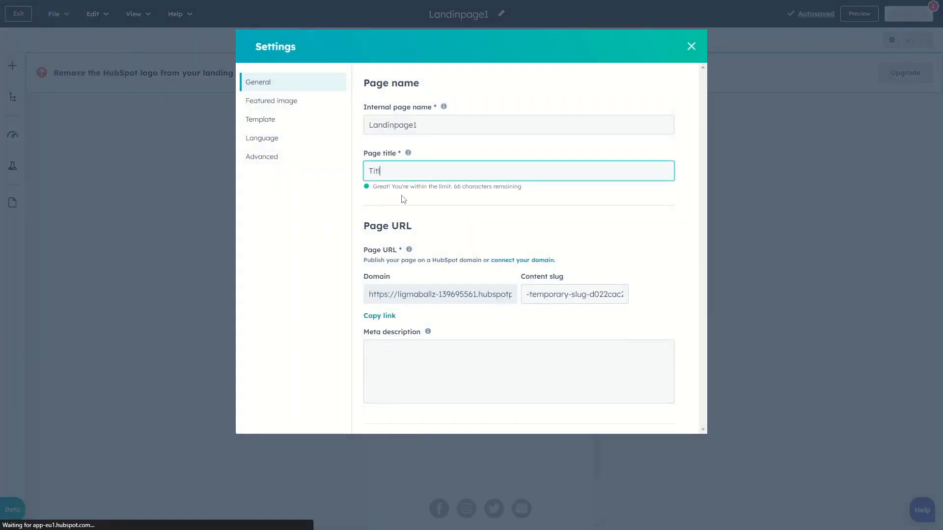
{"action": "type", "text": "e1"}
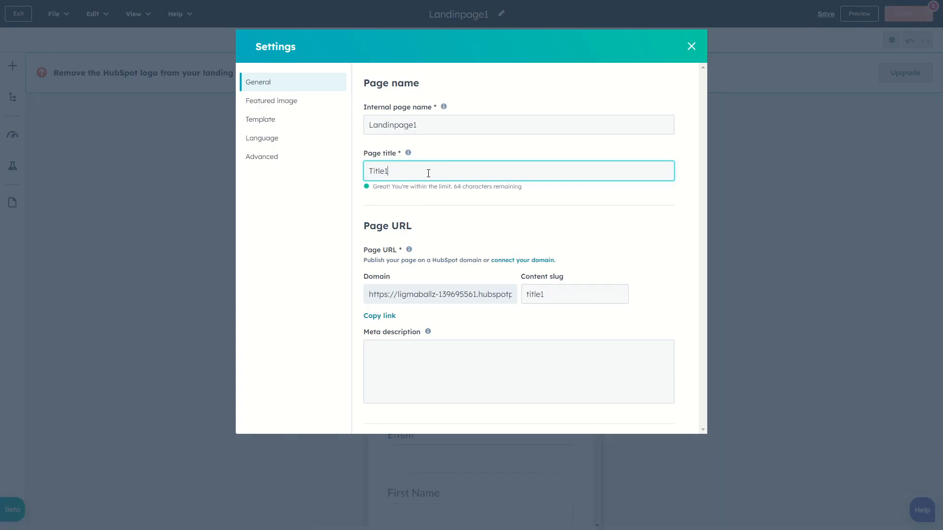
{"action": "left_click_drag", "start_coordinate": [440, 172], "coordinate": [363, 174]}
{"action": "left_click", "coordinate": [416, 187]}
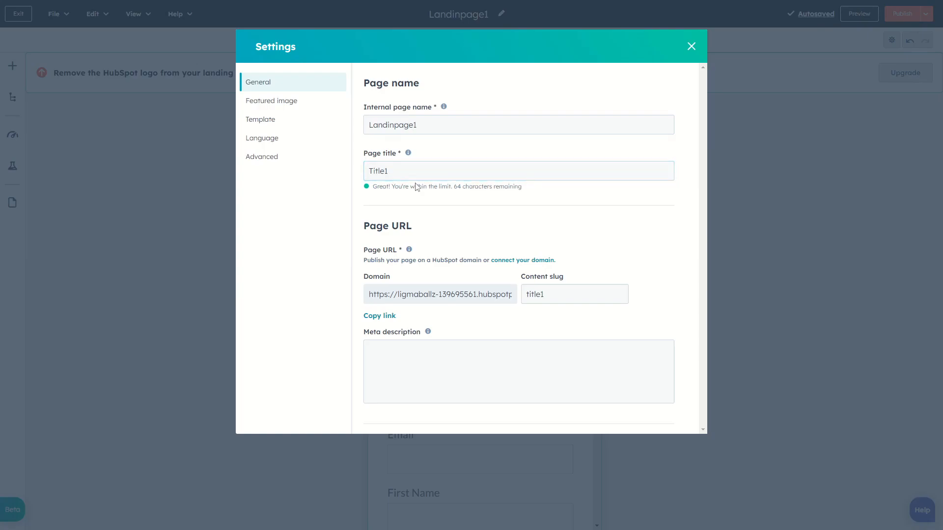
{"action": "left_click_drag", "start_coordinate": [392, 172], "coordinate": [368, 185]}
{"action": "left_click", "coordinate": [410, 200]}
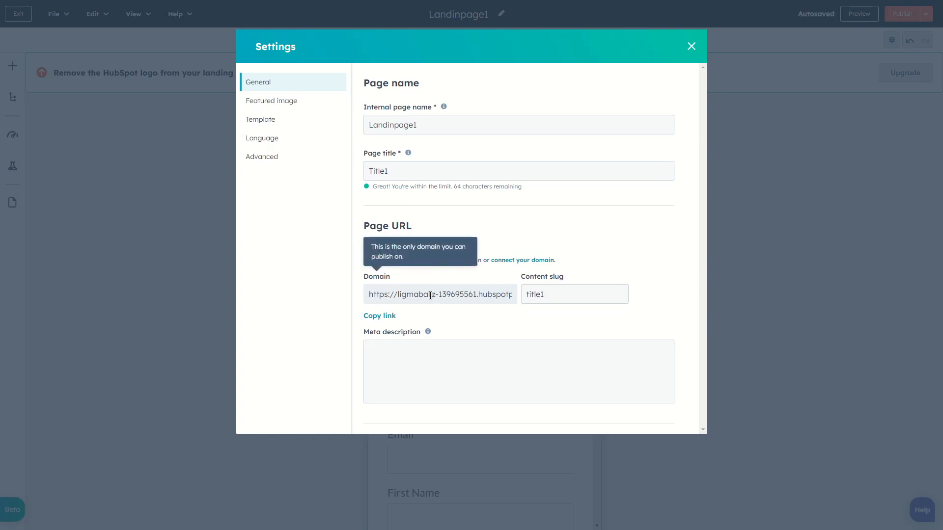
Set the page URL's content slug to text1, leaving the meta description blank.
{"action": "double_click", "coordinate": [583, 293]}
{"action": "type", "text": "text"}
{"action": "left_click", "coordinate": [432, 350]}
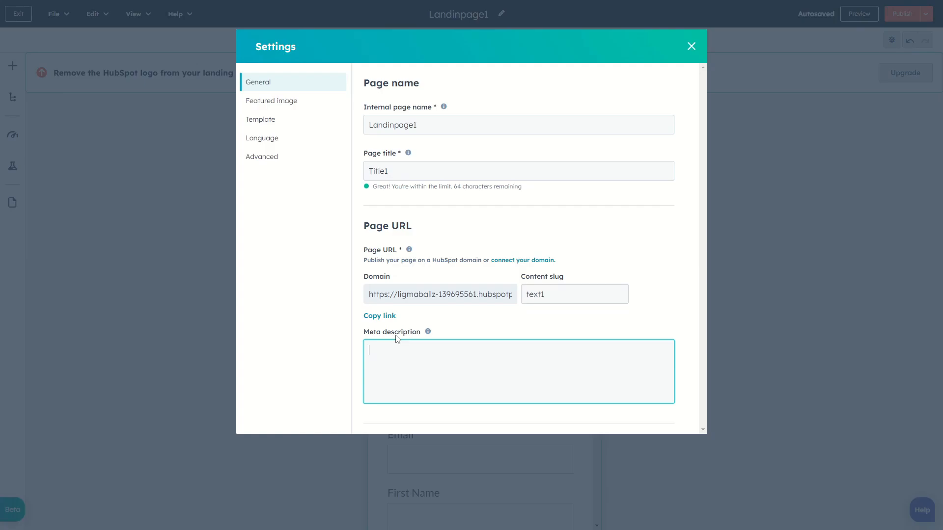
Look through the featured image, template and language sections of the page settings.
{"action": "left_click", "coordinate": [266, 100]}
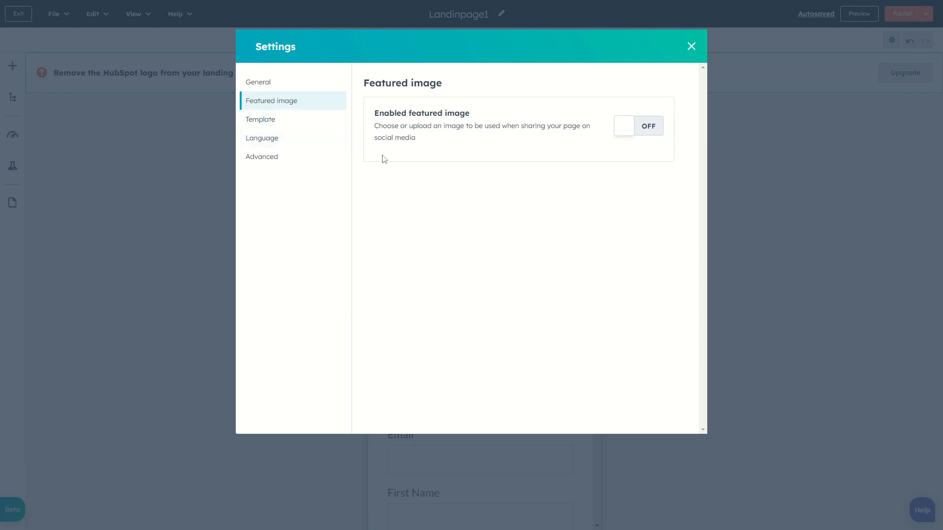
{"action": "left_click", "coordinate": [261, 120]}
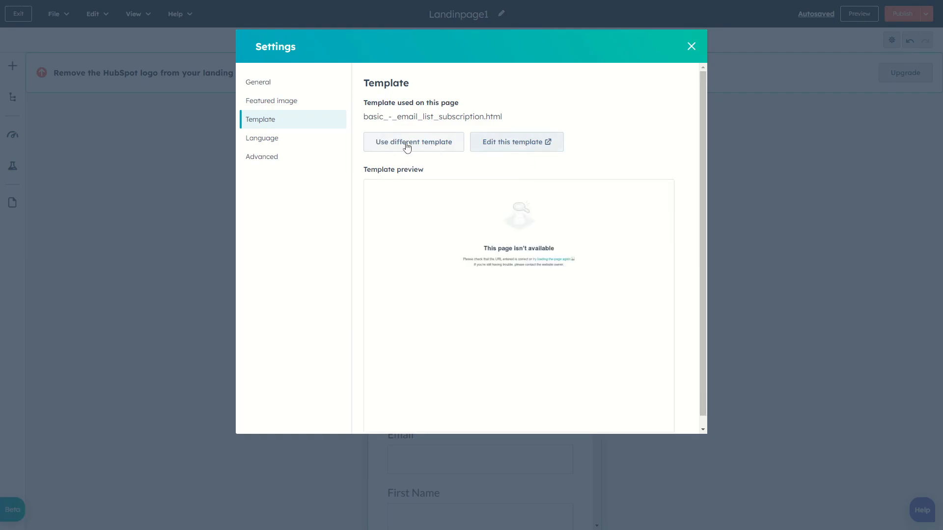
{"action": "left_click", "coordinate": [274, 140]}
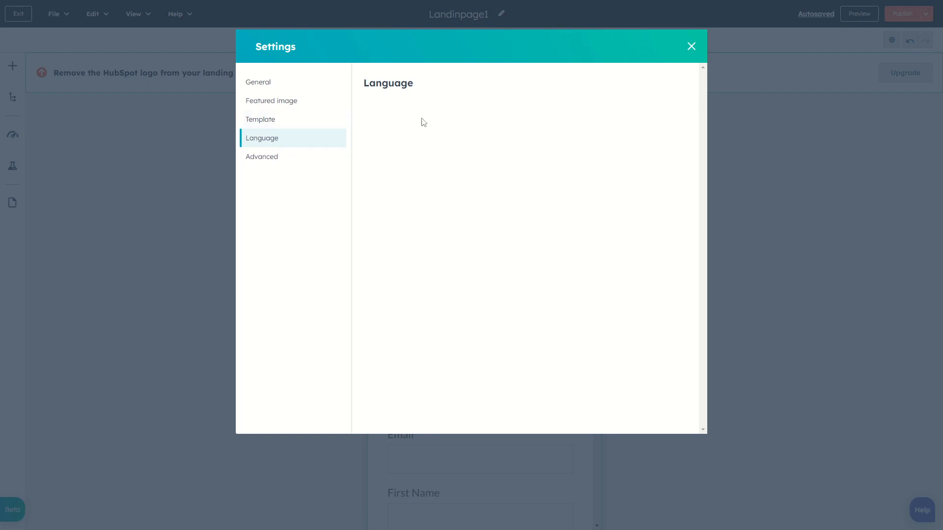
Examine the advanced settings for head HTML, footer HTML and canonical URL, and close the page settings.
{"action": "left_click", "coordinate": [267, 156]}
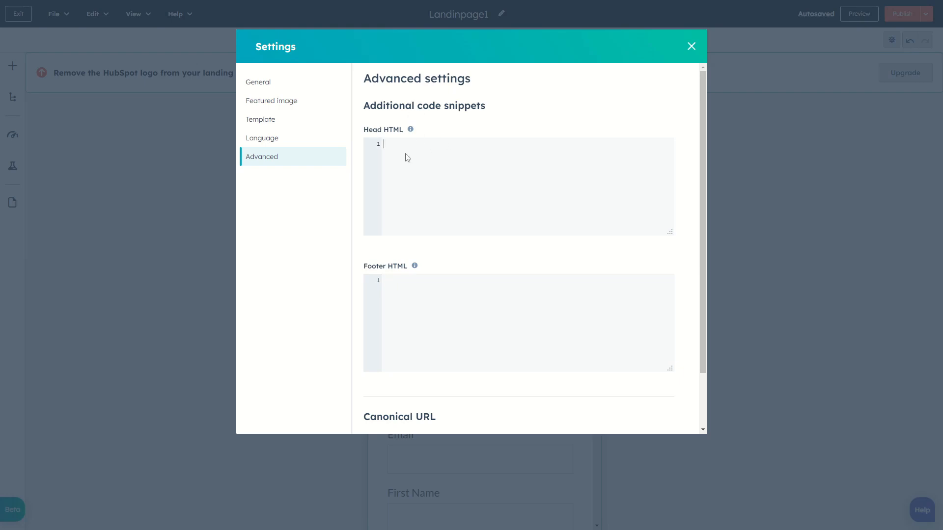
{"action": "scroll", "coordinate": [447, 280], "scroll_direction": "down", "scroll_amount": 2}
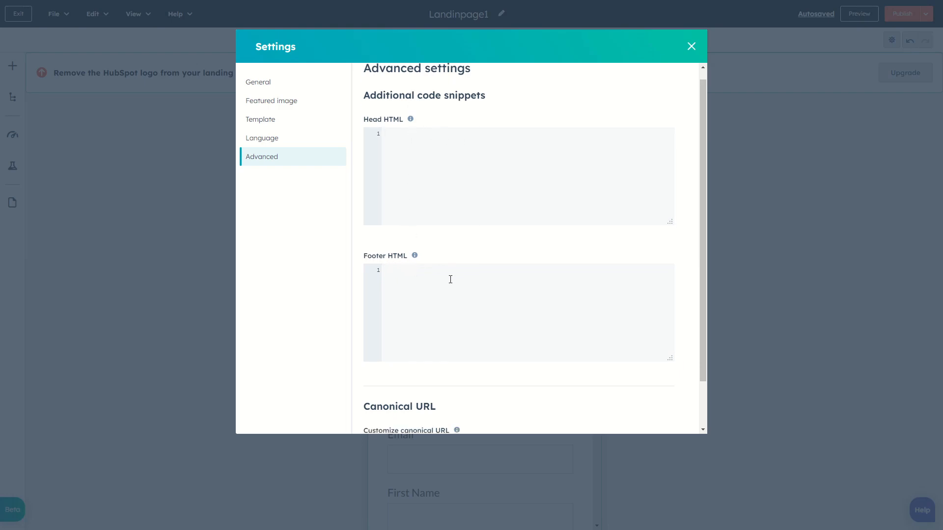
{"action": "left_click", "coordinate": [535, 416]}
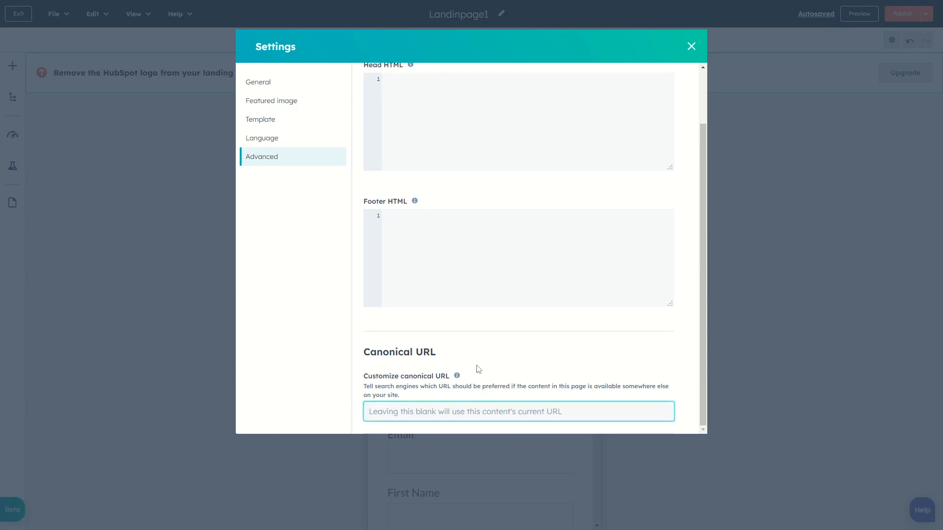
{"action": "left_click", "coordinate": [490, 360]}
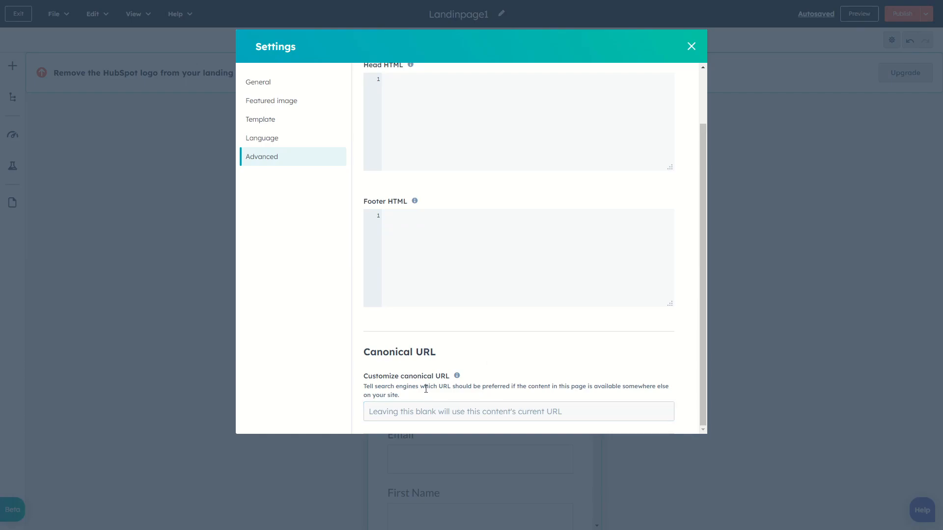
{"action": "scroll", "coordinate": [438, 354], "scroll_direction": "up", "scroll_amount": 2}
{"action": "scroll", "coordinate": [450, 291], "scroll_direction": "down", "scroll_amount": 2}
{"action": "scroll", "coordinate": [638, 79], "scroll_direction": "up", "scroll_amount": 2}
{"action": "scroll", "coordinate": [498, 247], "scroll_direction": "down", "scroll_amount": 2}
{"action": "left_click", "coordinate": [691, 47]}
{"action": "left_click", "coordinate": [98, 15]}
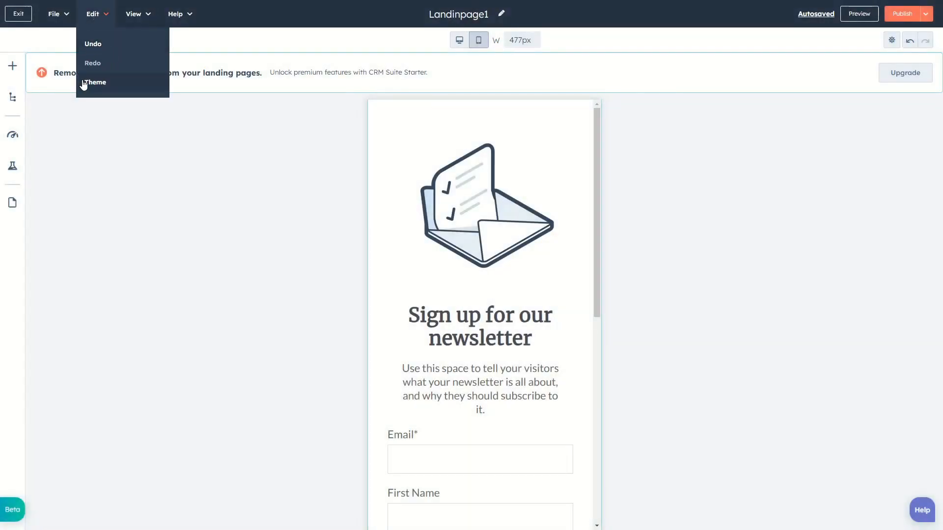
{"action": "left_click", "coordinate": [140, 16]}
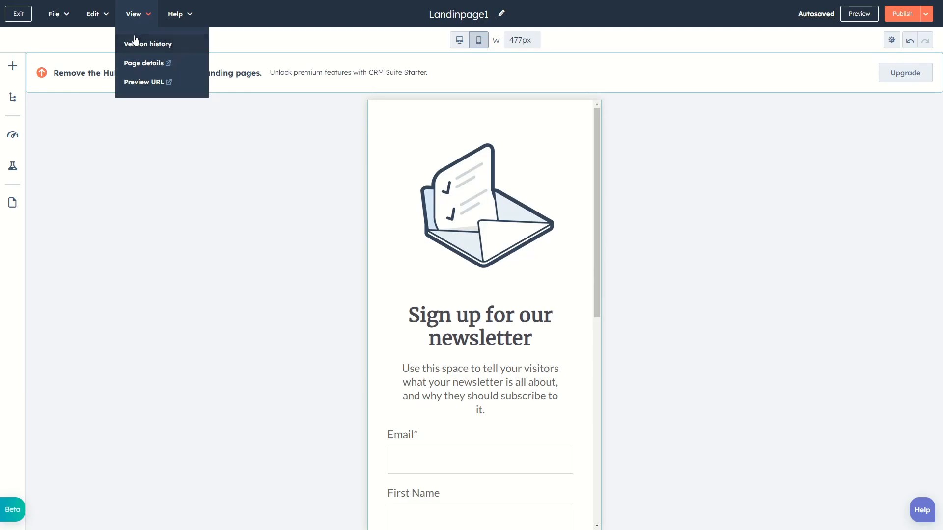
{"action": "left_click", "coordinate": [184, 16]}
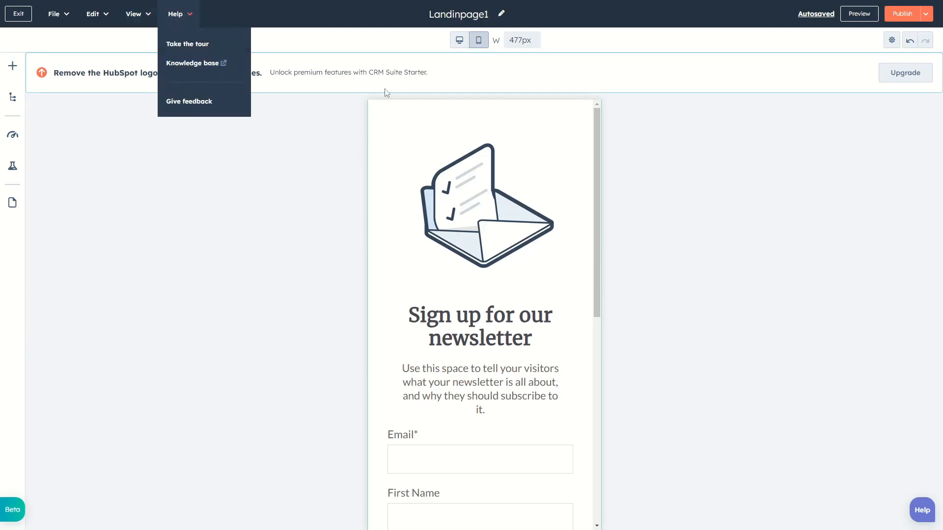
Preview the landing page at desktop and tablet sizes, reviewing the full length of the page at each size.
{"action": "left_click", "coordinate": [861, 15]}
{"action": "scroll", "coordinate": [511, 266], "scroll_direction": "down", "scroll_amount": 6}
{"action": "scroll", "coordinate": [455, 285], "scroll_direction": "up", "scroll_amount": 6}
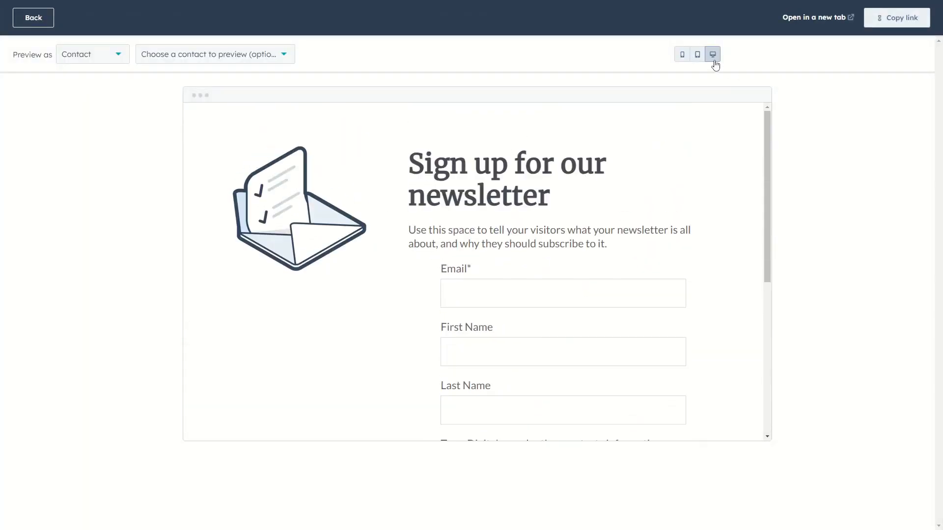
{"action": "left_click", "coordinate": [697, 54]}
{"action": "scroll", "coordinate": [496, 221], "scroll_direction": "down", "scroll_amount": 4}
{"action": "scroll", "coordinate": [497, 221], "scroll_direction": "up", "scroll_amount": 4}
{"action": "scroll", "coordinate": [476, 256], "scroll_direction": "down", "scroll_amount": 4}
{"action": "scroll", "coordinate": [476, 257], "scroll_direction": "up", "scroll_amount": 4}
Review the whole page at phone size in the preview, and return to the page editor.
{"action": "left_click", "coordinate": [682, 54]}
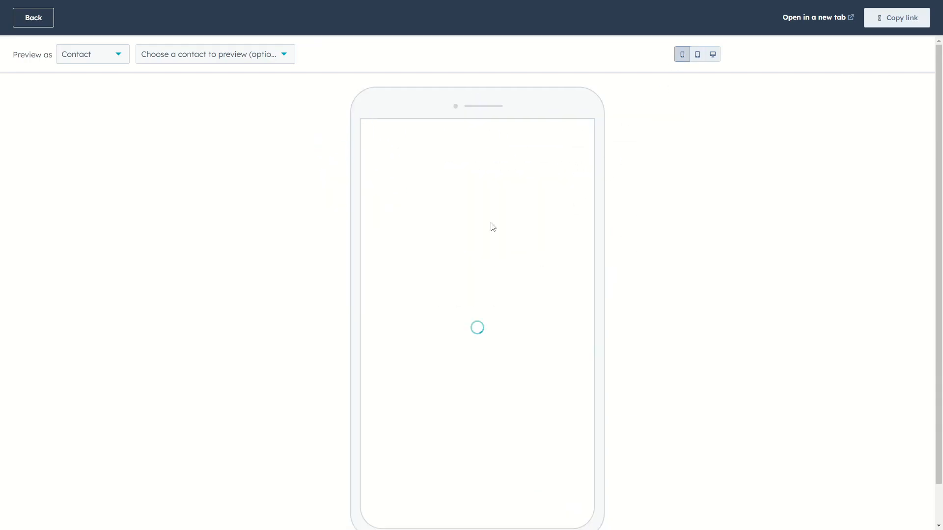
{"action": "scroll", "coordinate": [489, 245], "scroll_direction": "down", "scroll_amount": 5}
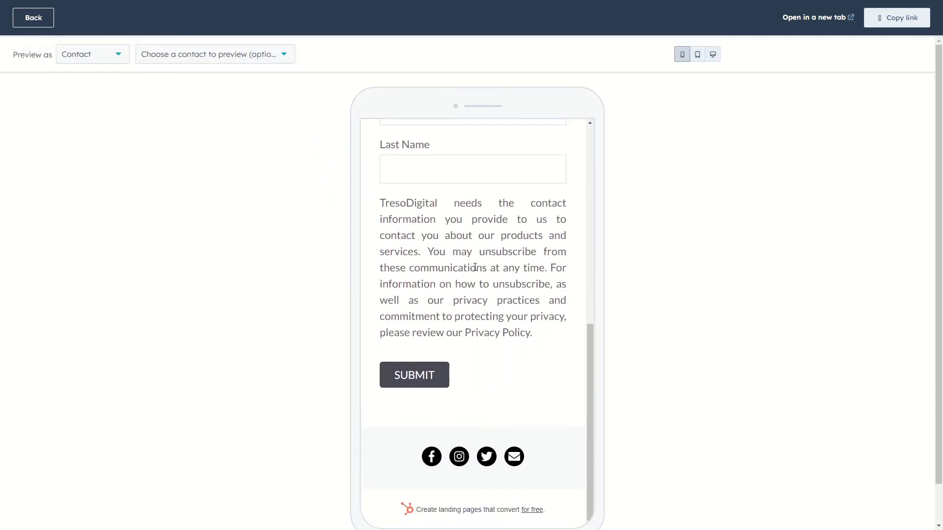
{"action": "scroll", "coordinate": [476, 268], "scroll_direction": "up", "scroll_amount": 5}
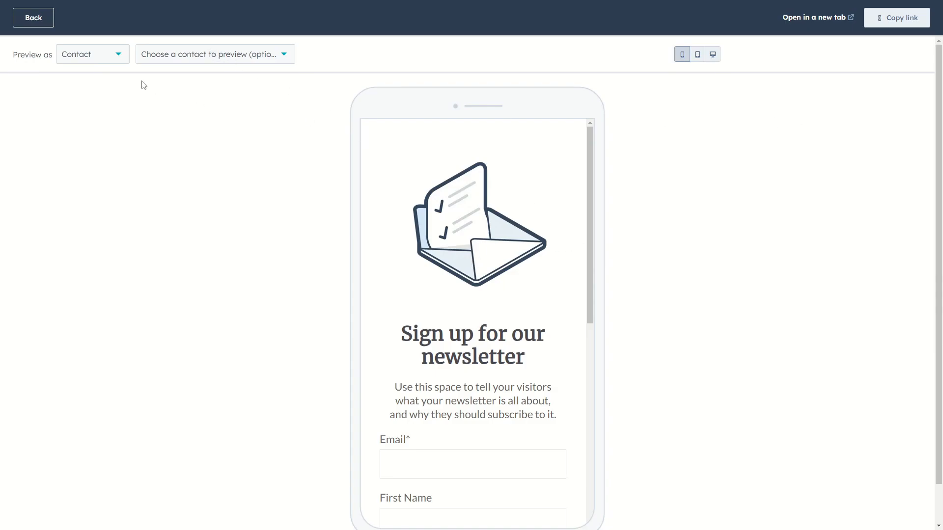
{"action": "left_click", "coordinate": [33, 18]}
Examine the scheduling options for publishing and unpublishing the landing page, and close them without scheduling anything.
{"action": "left_click", "coordinate": [925, 16]}
{"action": "left_click", "coordinate": [873, 42]}
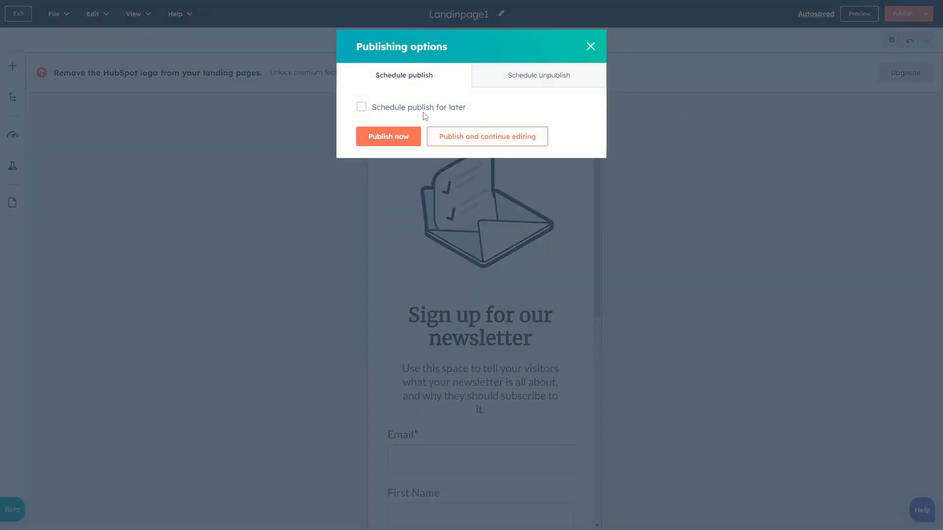
{"action": "left_click", "coordinate": [362, 109]}
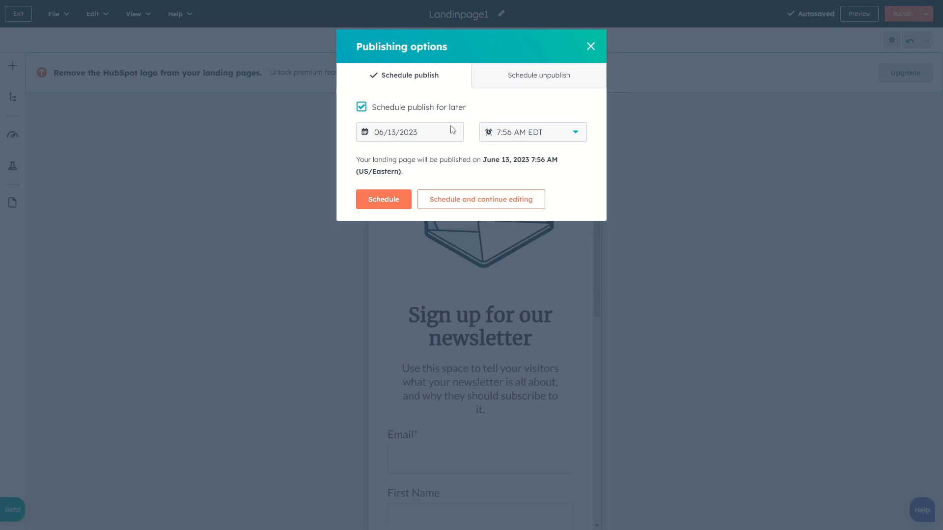
{"action": "left_click", "coordinate": [529, 82]}
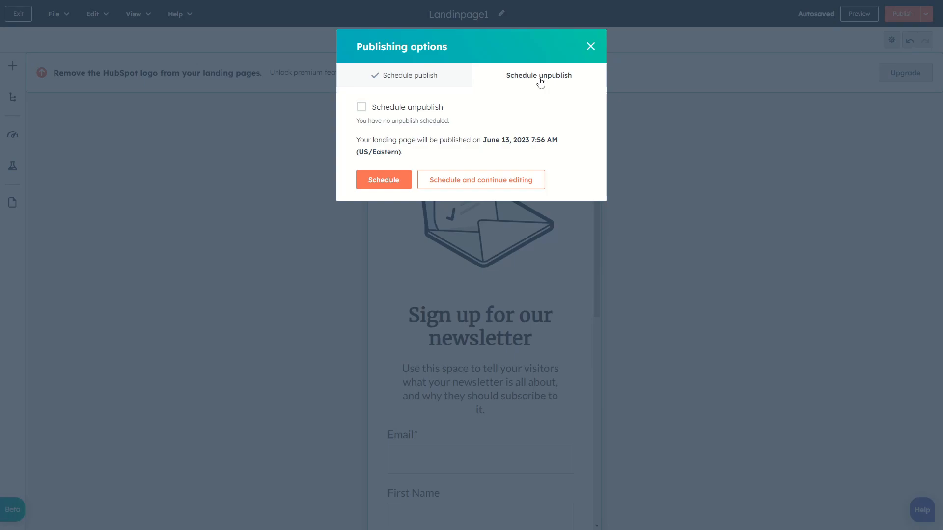
{"action": "left_click", "coordinate": [589, 51]}
Try to publish the landing page immediately.
{"action": "left_click", "coordinate": [903, 13]}
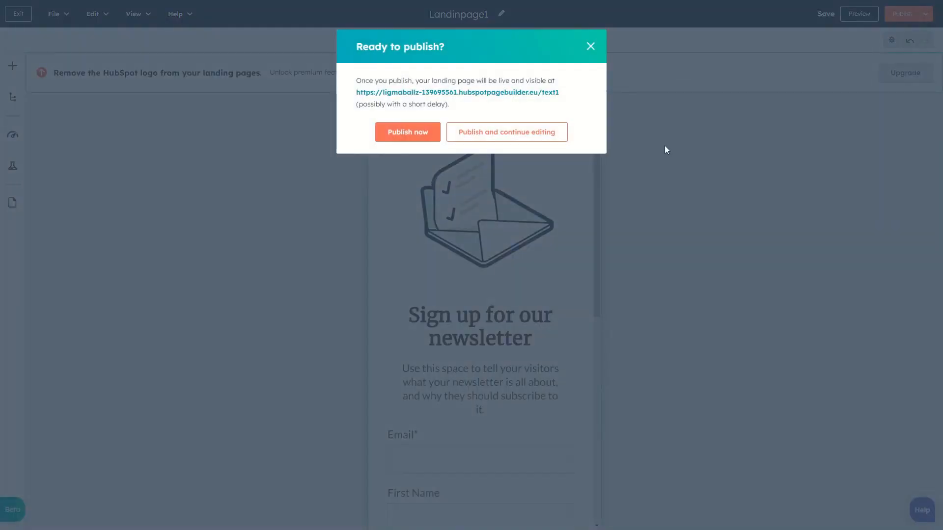
{"action": "left_click", "coordinate": [406, 137]}
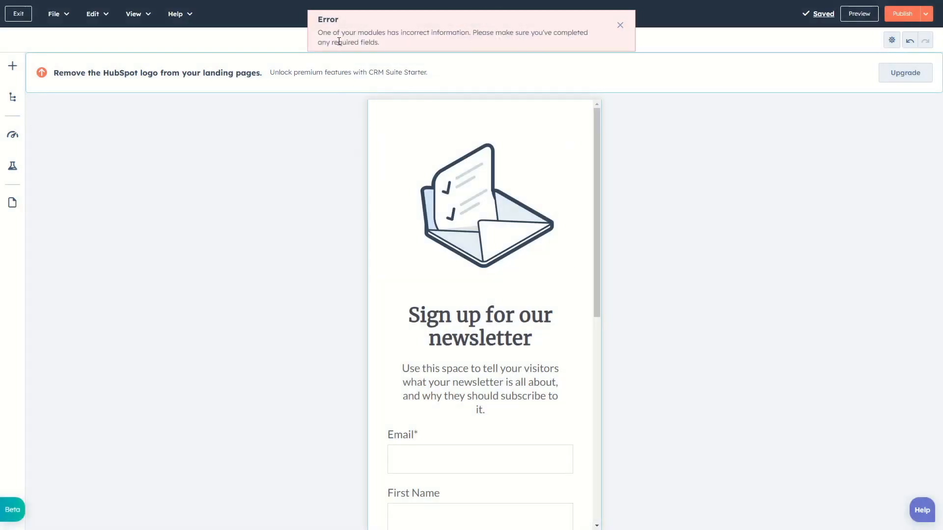
Open the module with the incomplete required field from the publishing error, and delete Facebook from its social networks.
{"action": "left_click_drag", "start_coordinate": [334, 33], "coordinate": [512, 32]}
{"action": "left_click", "coordinate": [488, 41]}
{"action": "double_click", "coordinate": [417, 33]}
{"action": "left_click", "coordinate": [457, 31]}
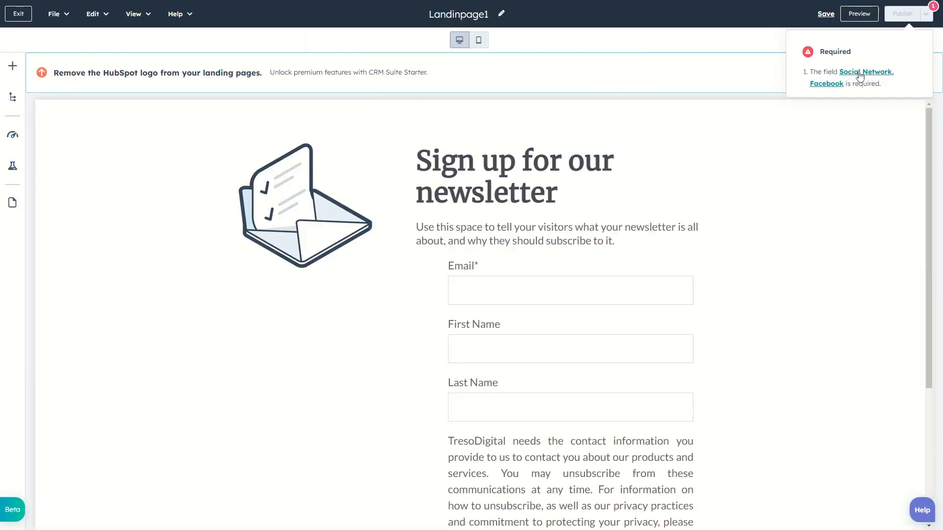
{"action": "left_click", "coordinate": [861, 74]}
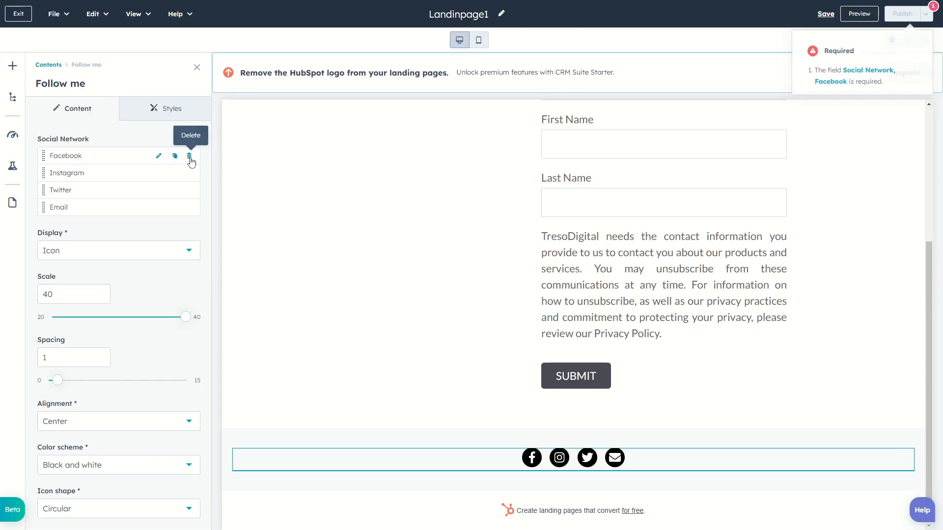
{"action": "left_click", "coordinate": [189, 156]}
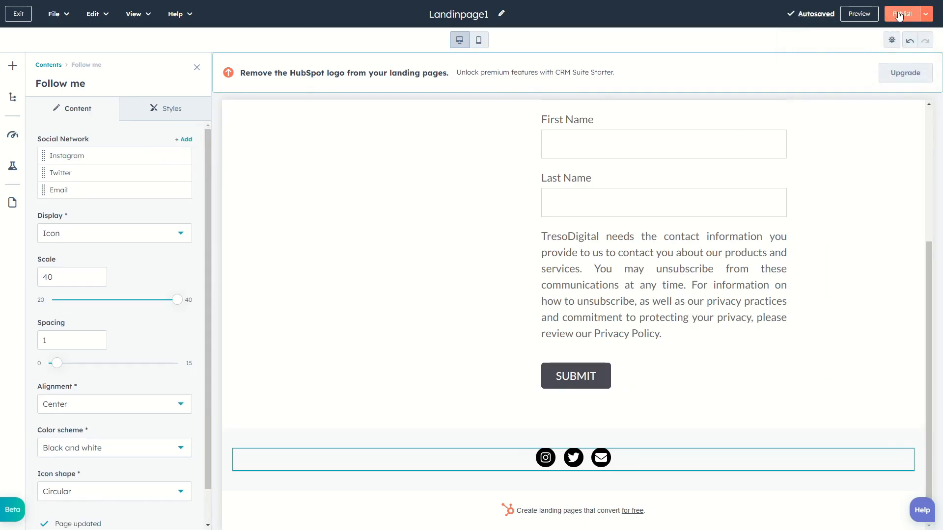
Publish the landing page immediately and dismiss the publication dialog without adding a custom domain.
{"action": "left_click", "coordinate": [908, 16]}
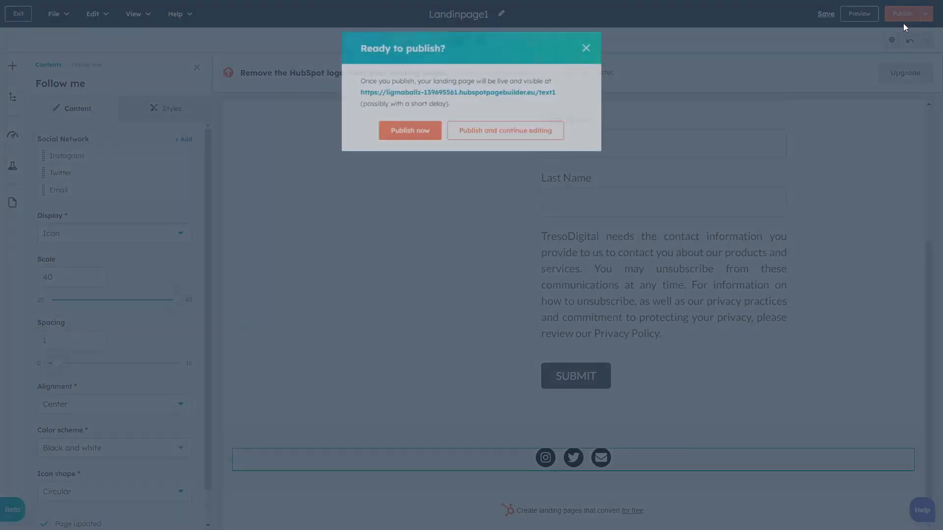
{"action": "left_click", "coordinate": [414, 138]}
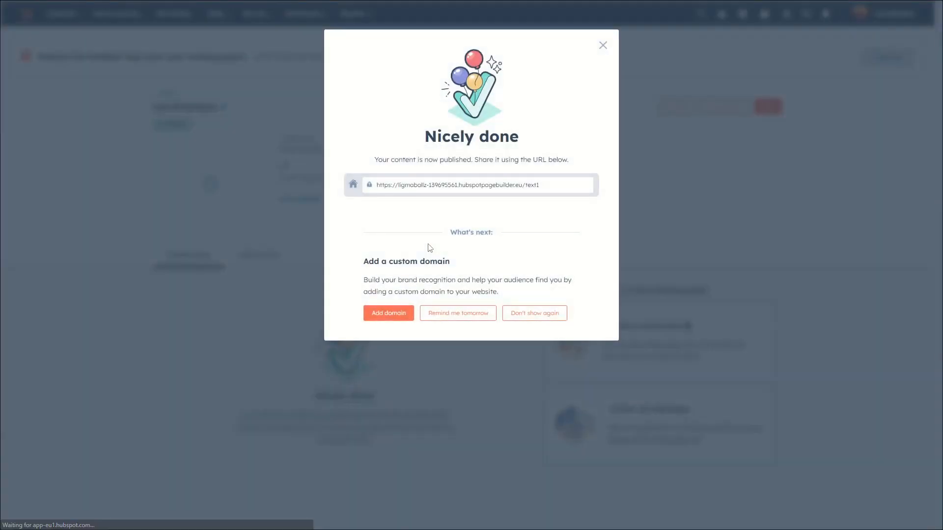
{"action": "left_click_drag", "start_coordinate": [378, 187], "coordinate": [531, 185]}
{"action": "left_click", "coordinate": [533, 185]}
{"action": "left_click", "coordinate": [604, 44]}
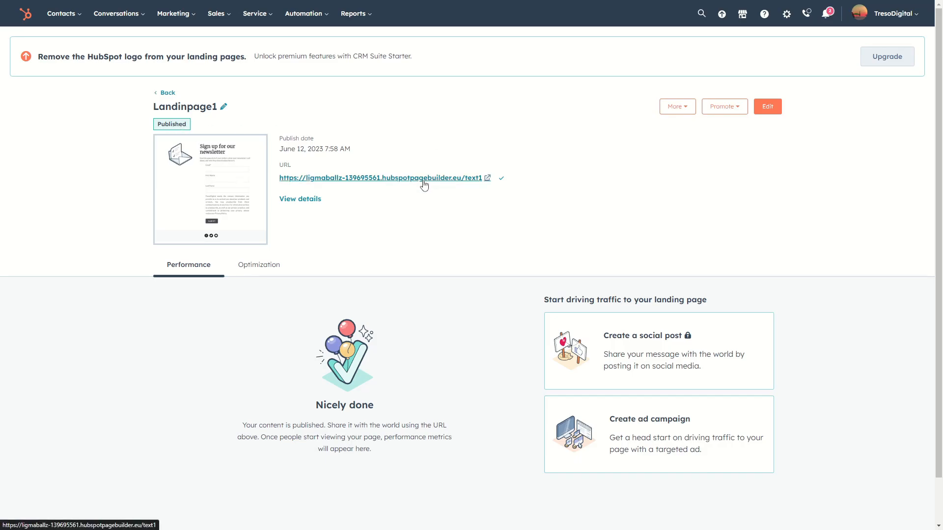
Open the published landing page from its URL and review the live page along its full length.
{"action": "left_click", "coordinate": [304, 179]}
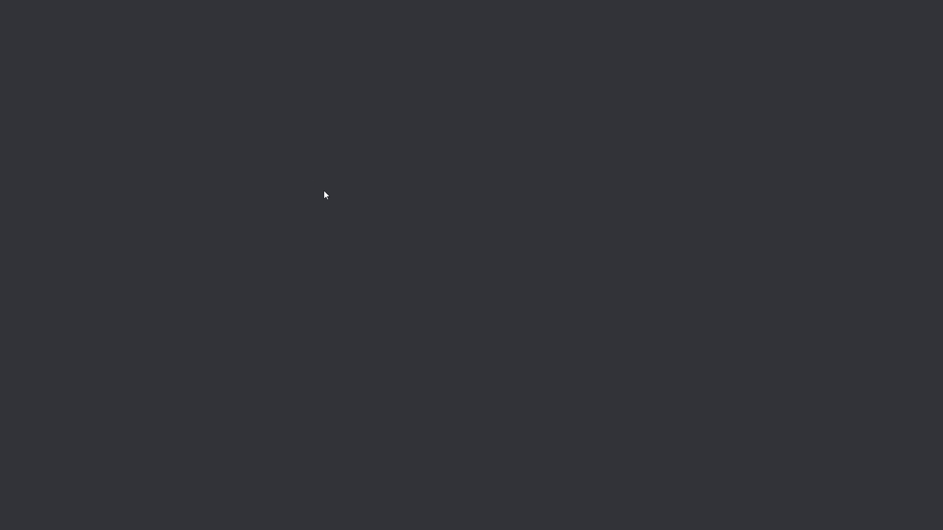
{"action": "scroll", "coordinate": [352, 265], "scroll_direction": "down", "scroll_amount": 3}
{"action": "scroll", "coordinate": [351, 287], "scroll_direction": "up", "scroll_amount": 3}
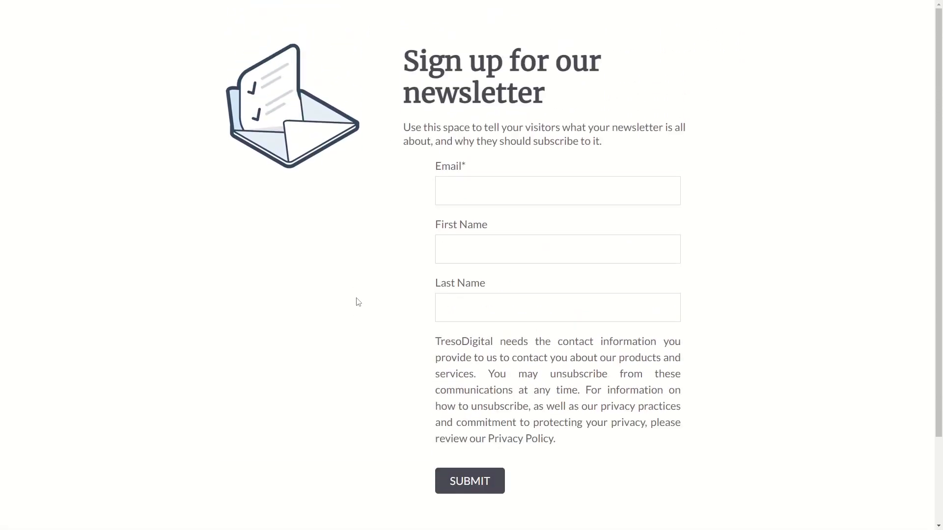
{"action": "scroll", "coordinate": [406, 280], "scroll_direction": "down", "scroll_amount": 2}
{"action": "scroll", "coordinate": [467, 434], "scroll_direction": "up", "scroll_amount": 2}
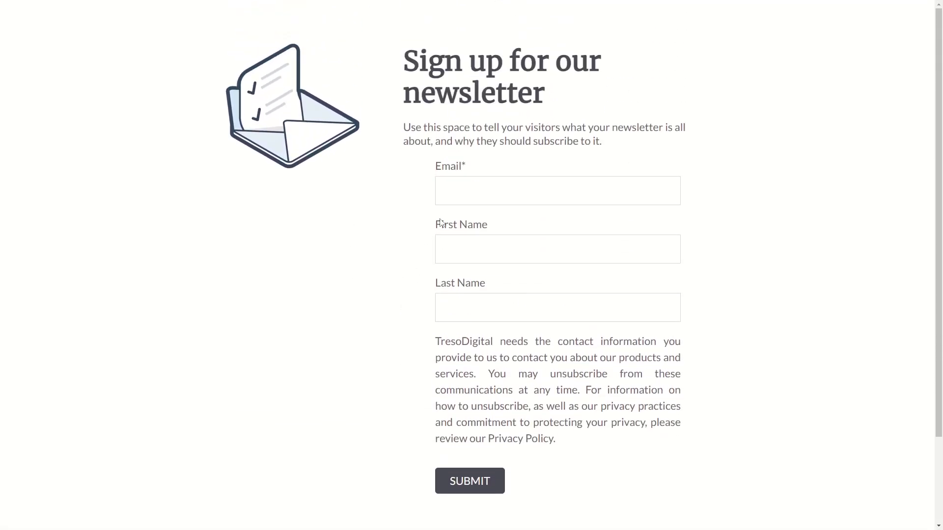